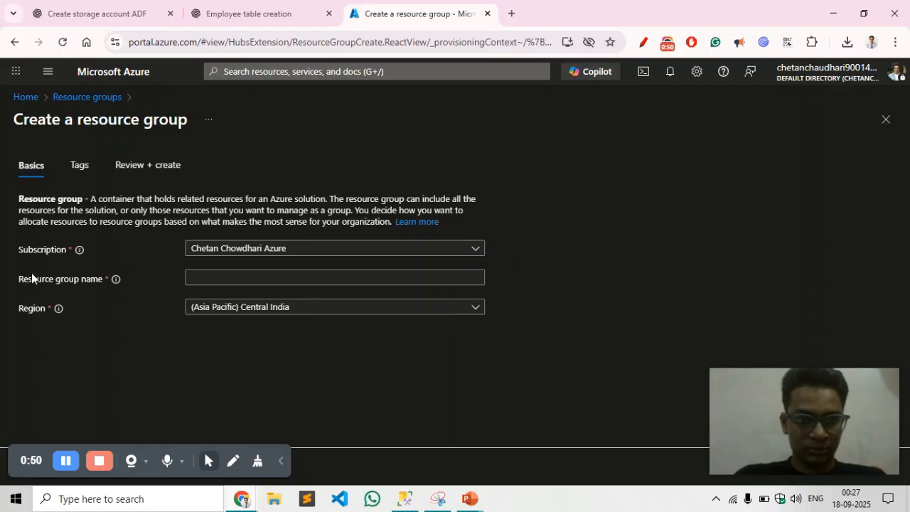
Step: Name the new resource group adflearn-rg and set its region to (Asia Pacific) Central India
left_click_drag(20, 280, 204, 277)
left_click(216, 276)
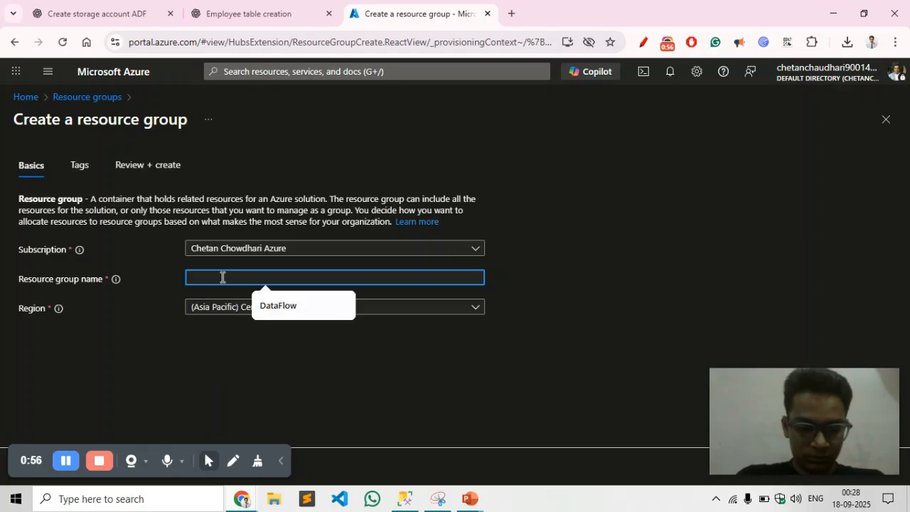
type("adflea")
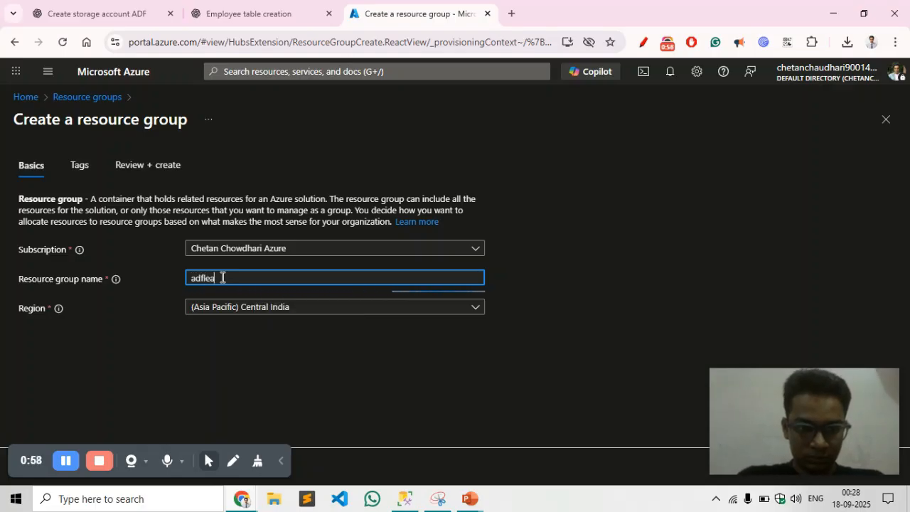
type("rn-rg")
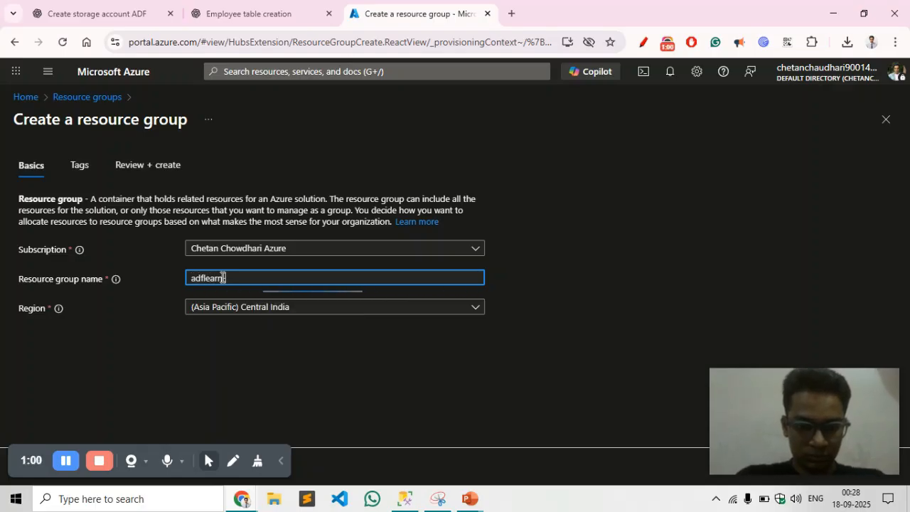
left_click(284, 308)
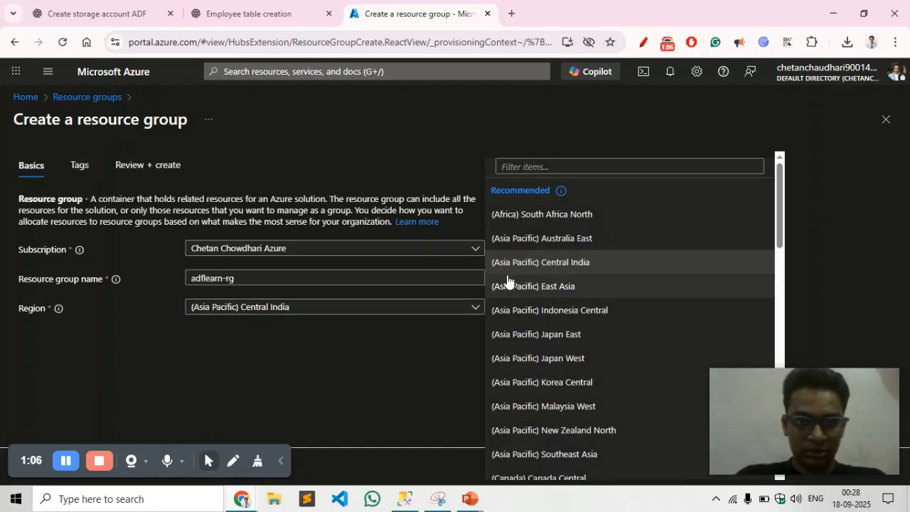
left_click(546, 261)
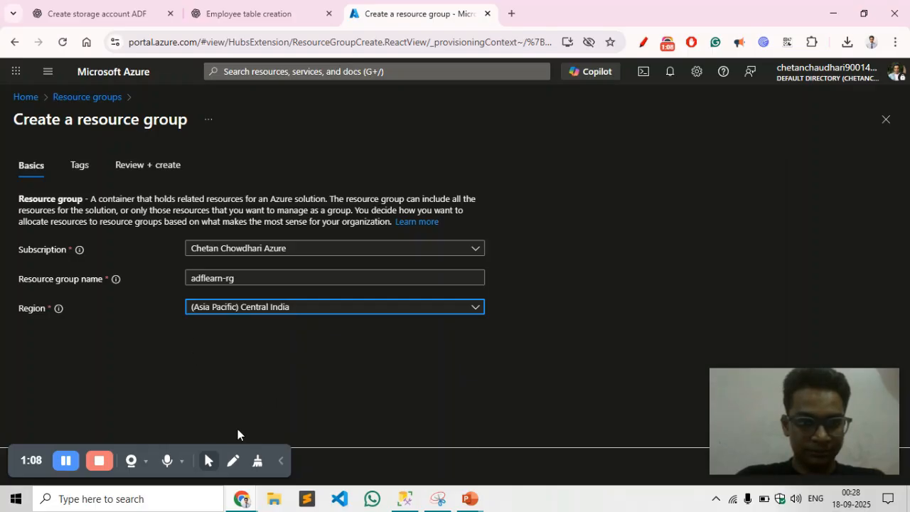
Step: Add two tags named adf and storage to the resource group, leaving their values empty
left_click(277, 460)
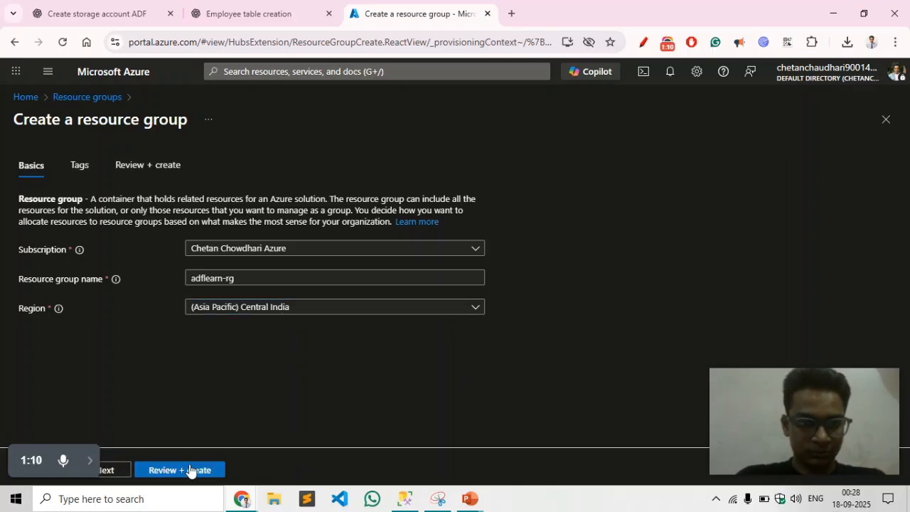
left_click(122, 474)
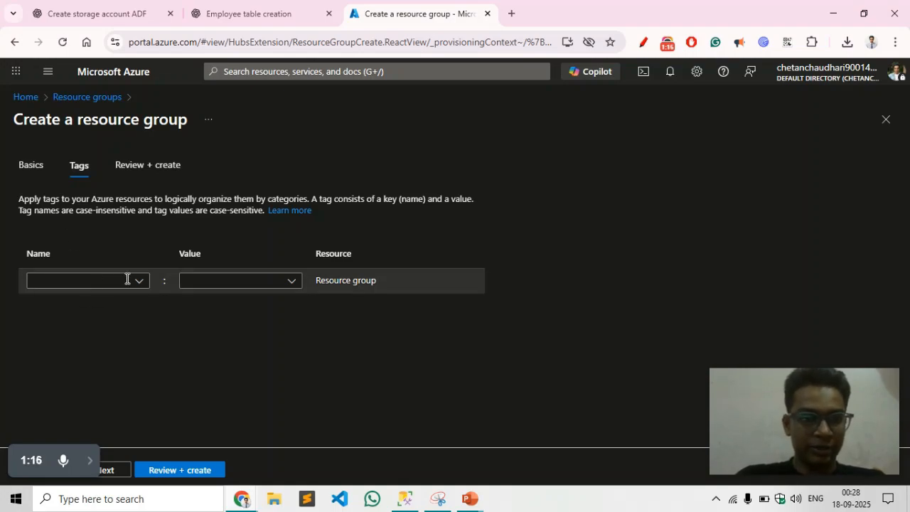
left_click(83, 281)
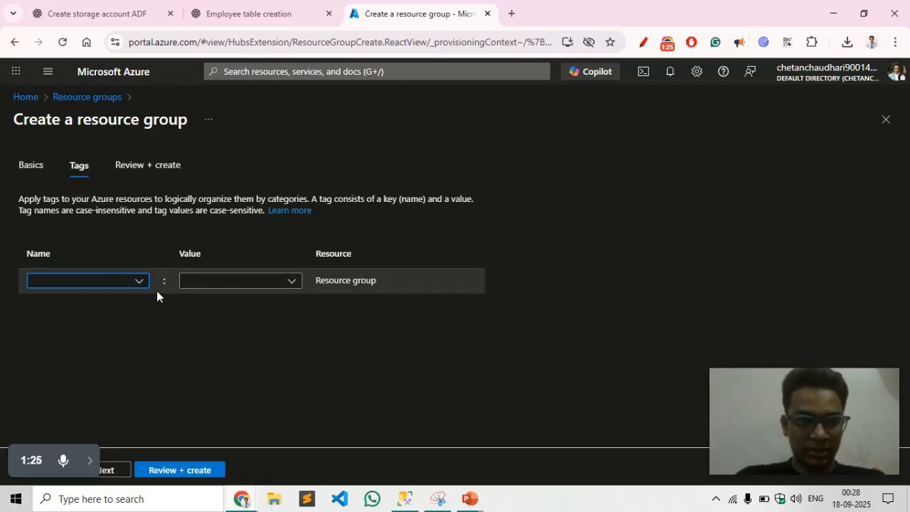
type("adf")
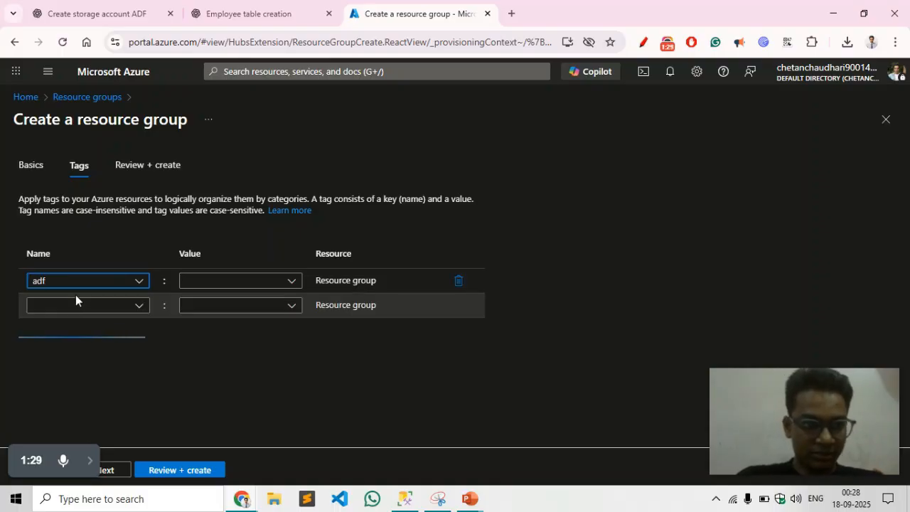
left_click(66, 299)
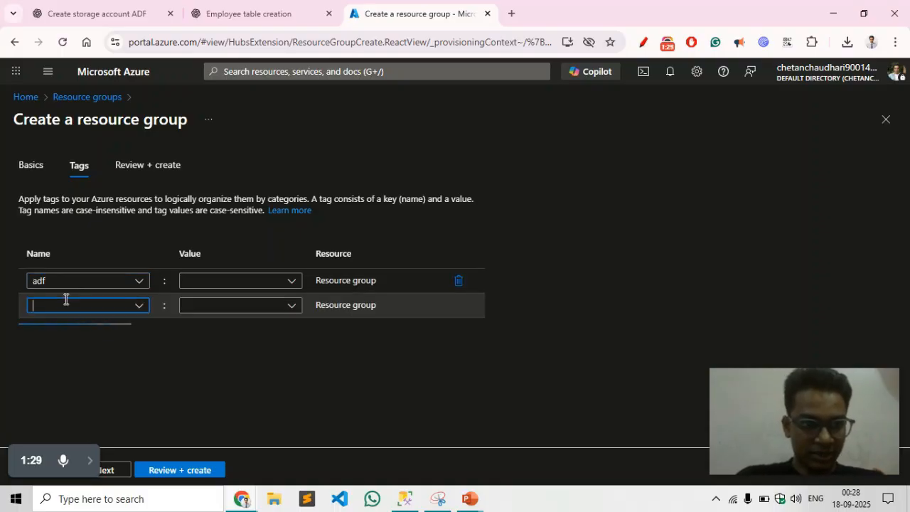
type("stora")
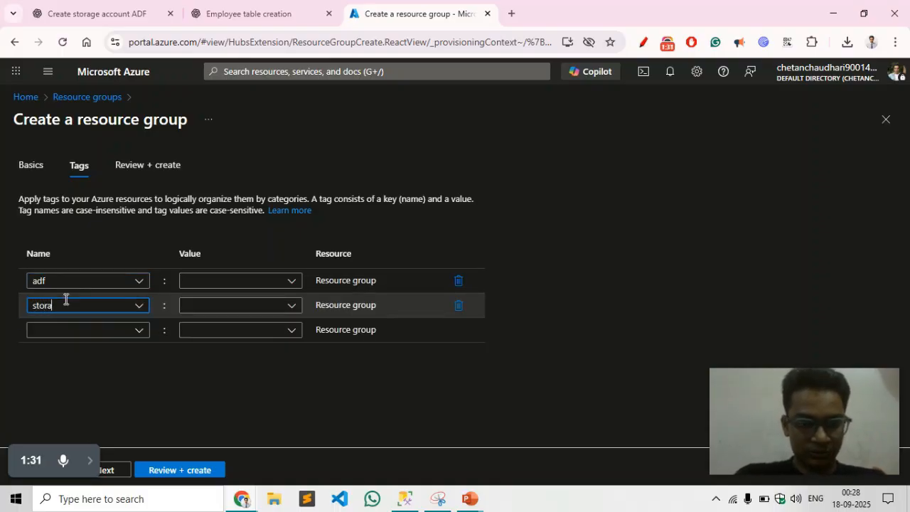
type("ge")
left_click(164, 370)
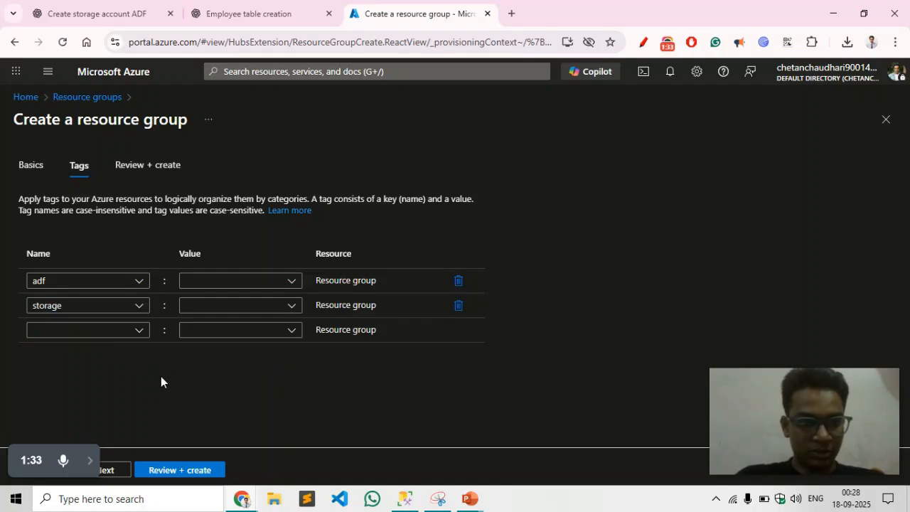
Step: Submit the reviewed settings to create the adflearn-rg resource group and open it
left_click(190, 463)
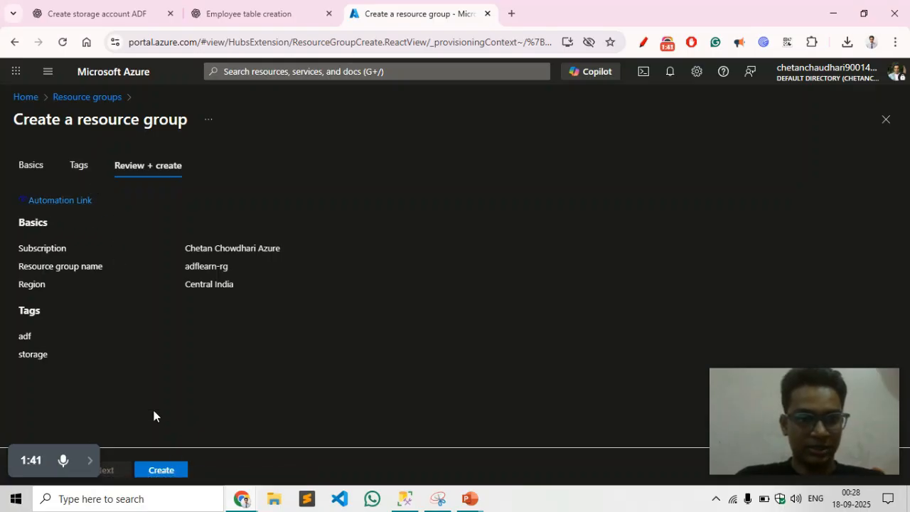
left_click(163, 470)
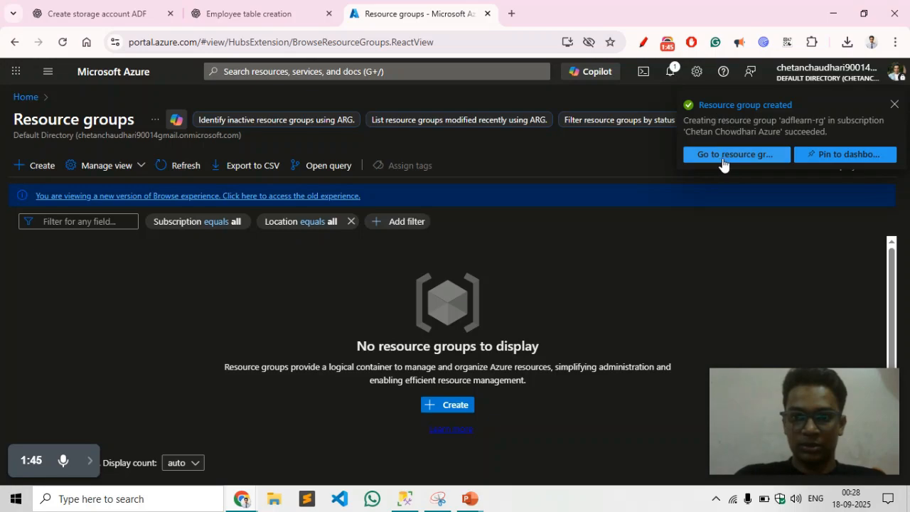
left_click(746, 155)
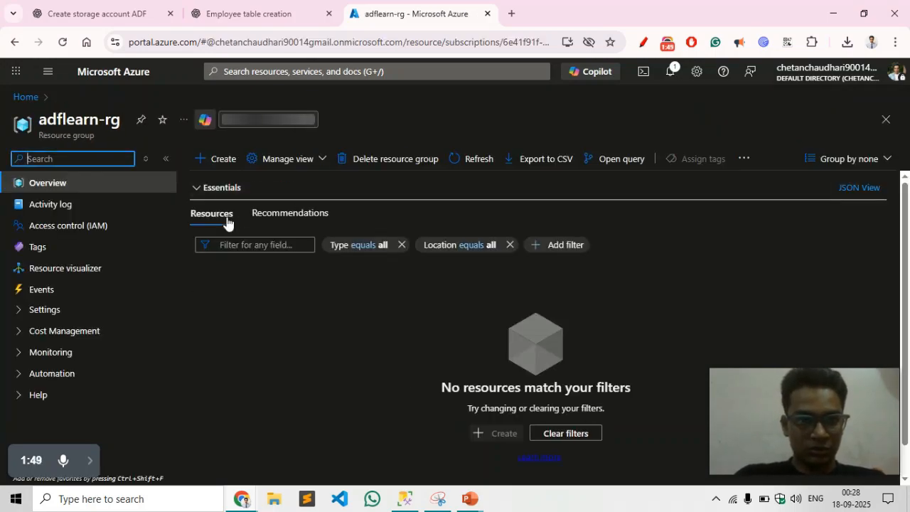
Step: Search the Marketplace for storage account and start creating Microsoft's Storage account in the adflearn-rg resource group
left_click(213, 158)
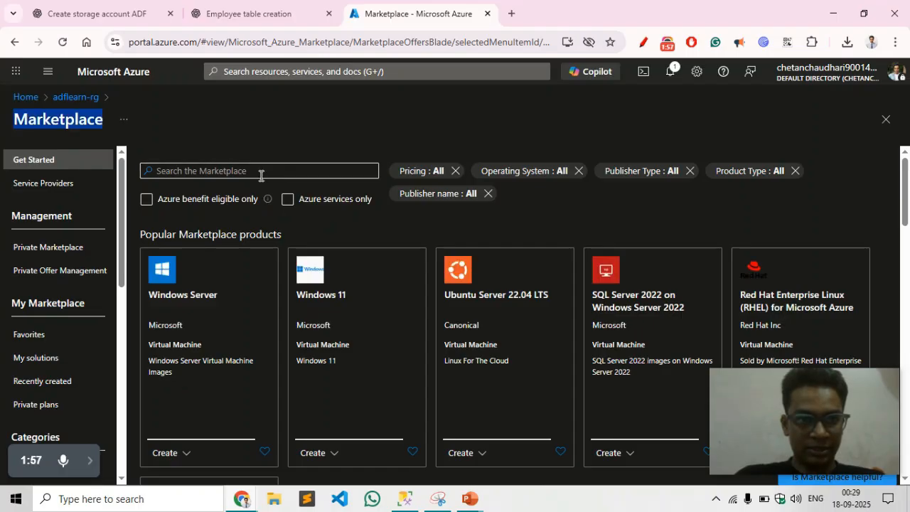
left_click(238, 177)
type("storage")
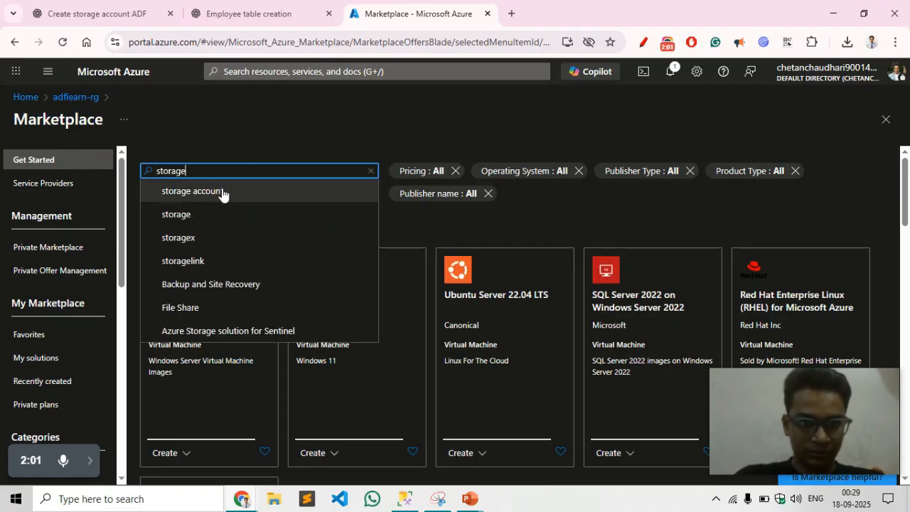
left_click(219, 189)
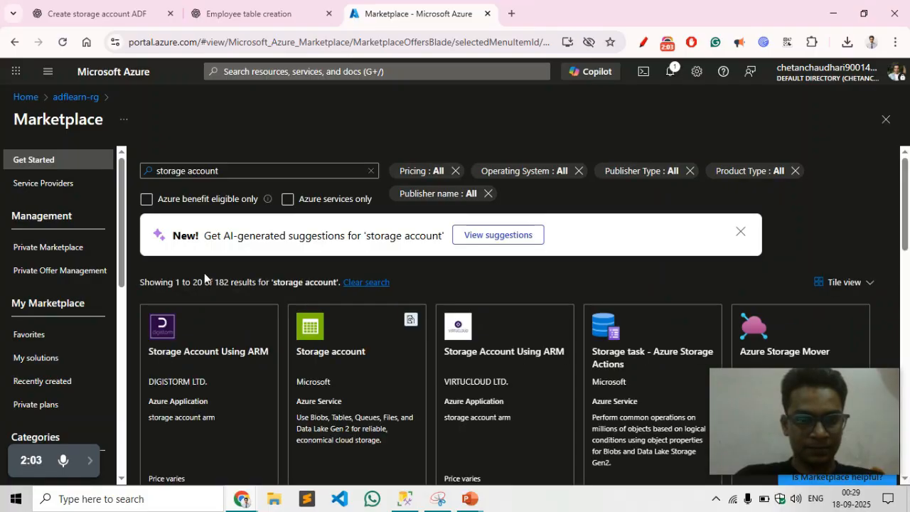
scroll(265, 266, "down", 2)
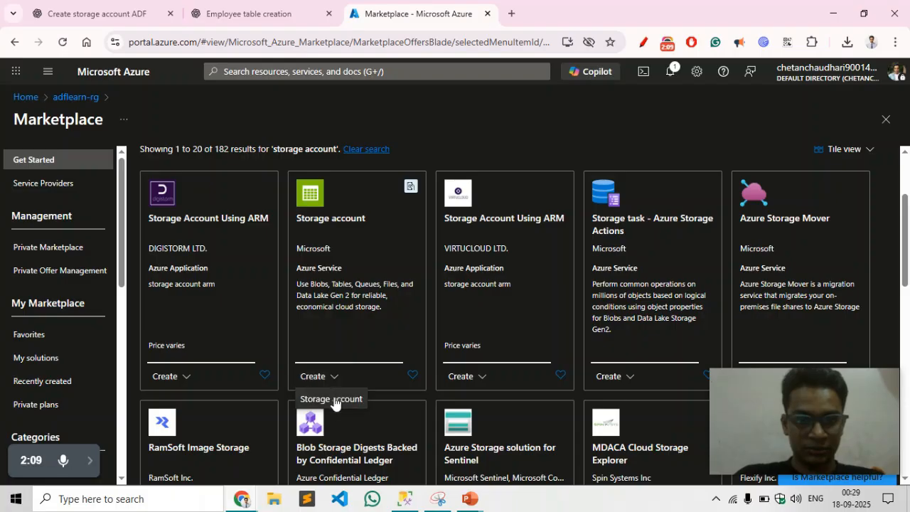
left_click(325, 394)
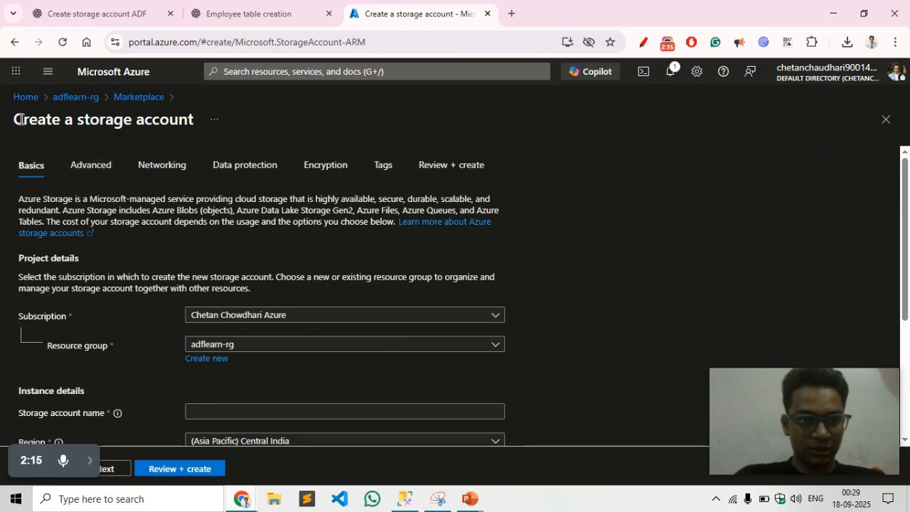
Step: Examine the storage account's resource group and region settings and the naming rules for the storage account name
left_click_drag(10, 121, 204, 119)
scroll(192, 210, "down", 2)
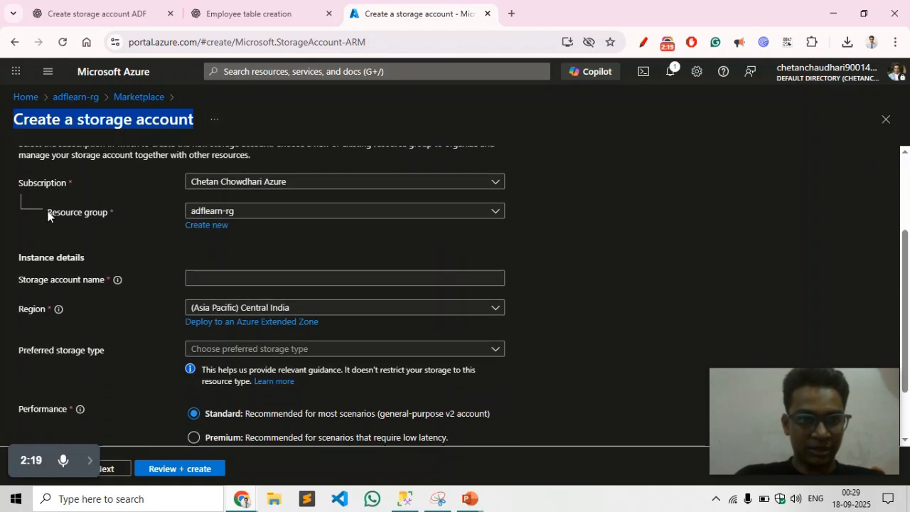
left_click_drag(46, 212, 107, 211)
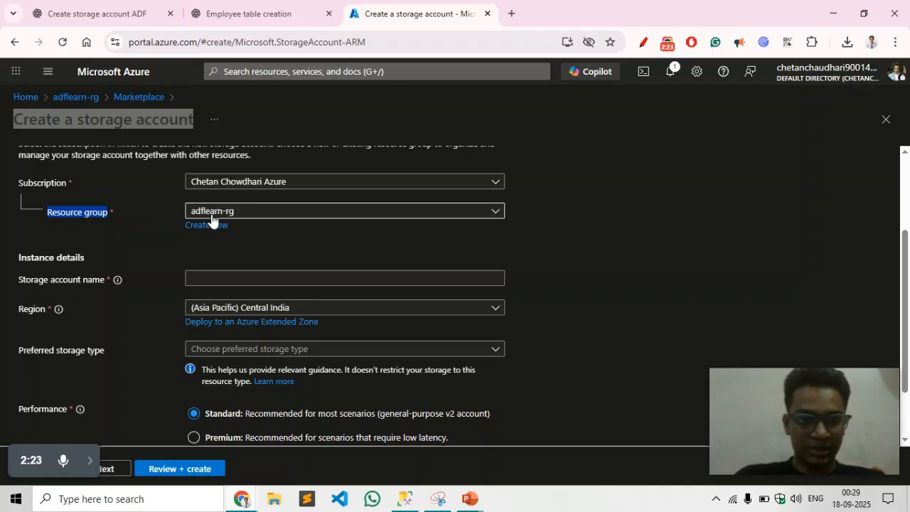
left_click(27, 314)
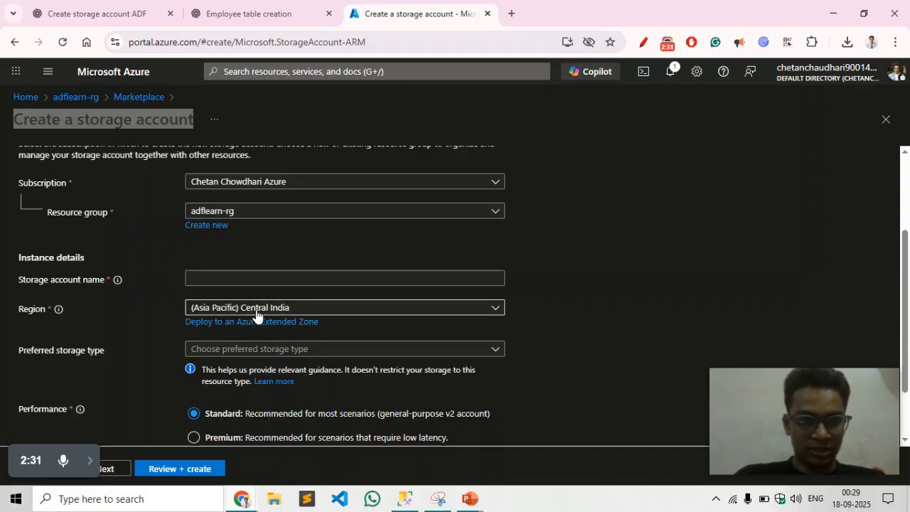
left_click(214, 279)
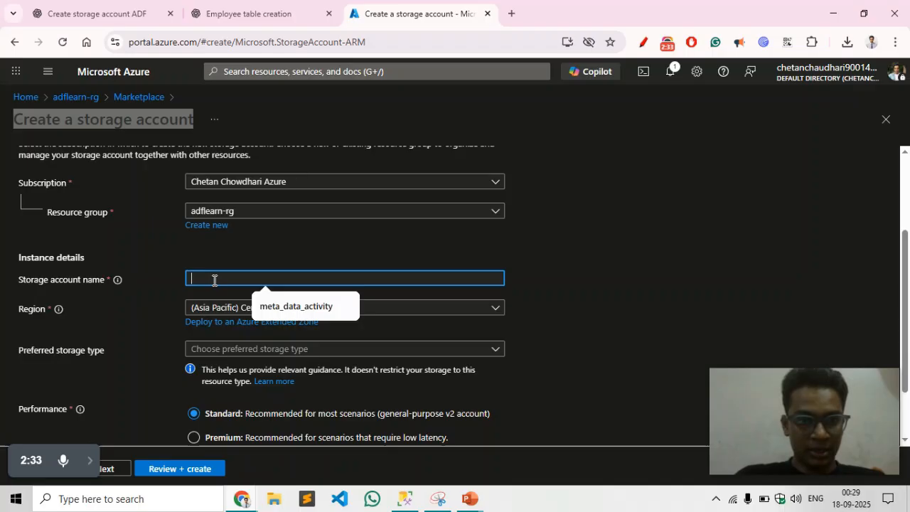
left_click(91, 286)
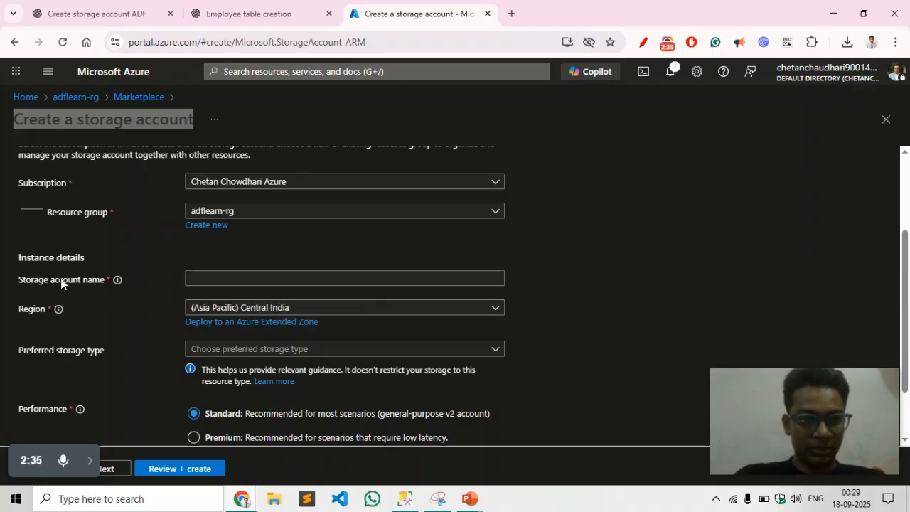
left_click(205, 277)
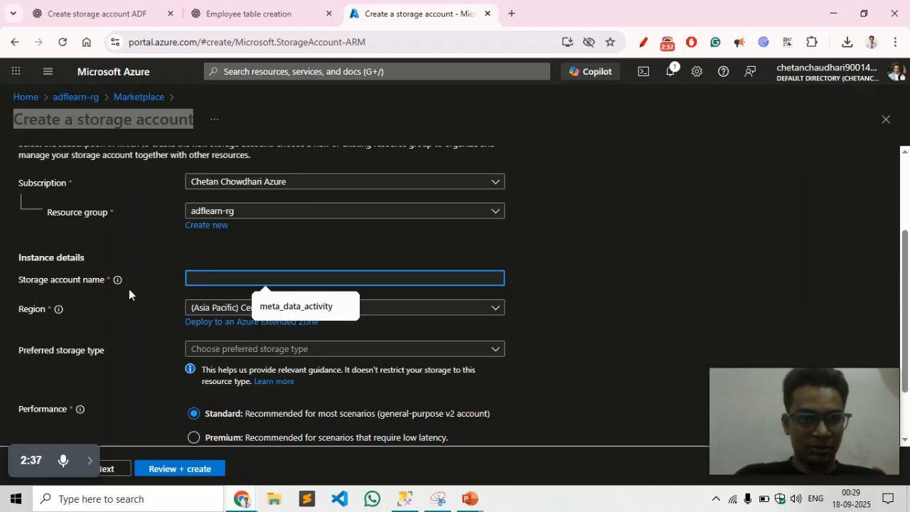
mouse_move(119, 284)
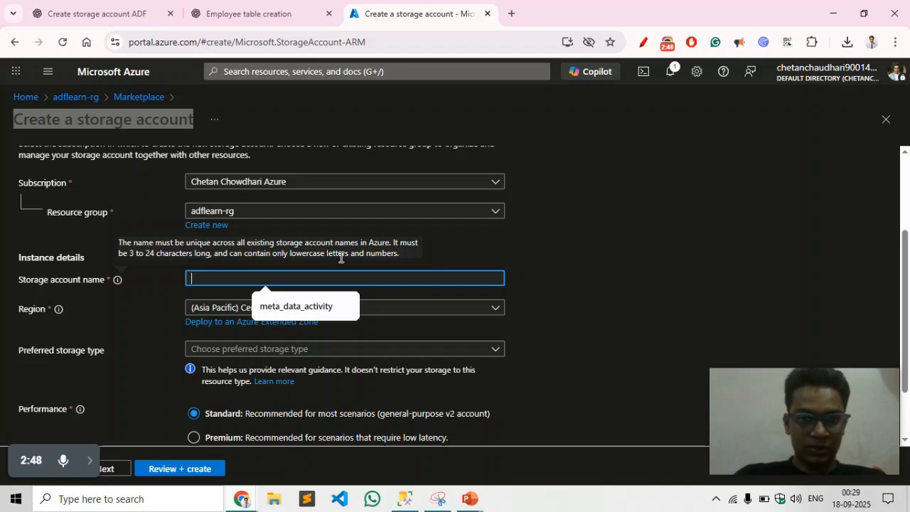
left_click(457, 256)
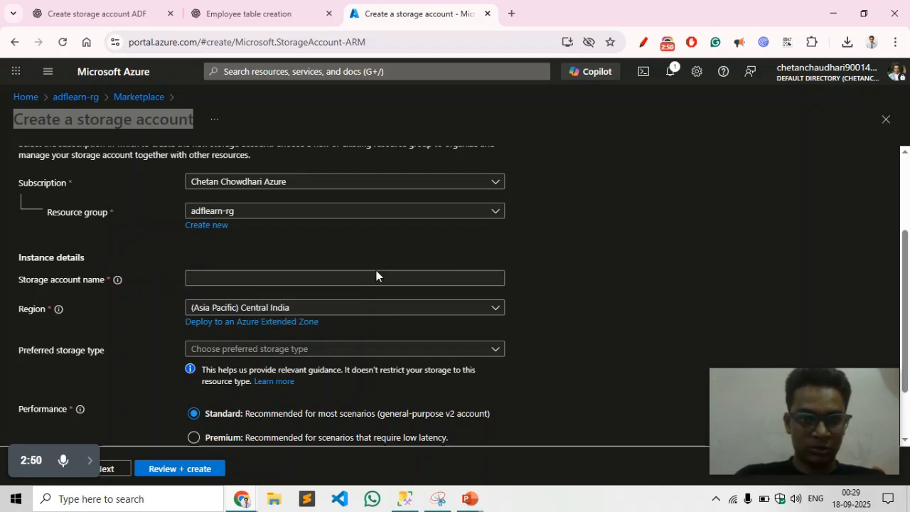
Step: Enter storageadlsadf as the storage account name in the instance details
left_click(355, 277)
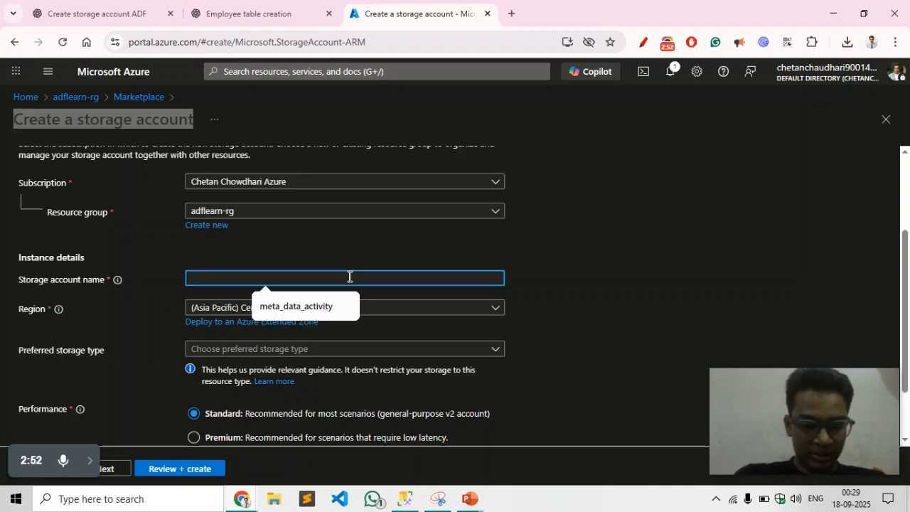
type("storage")
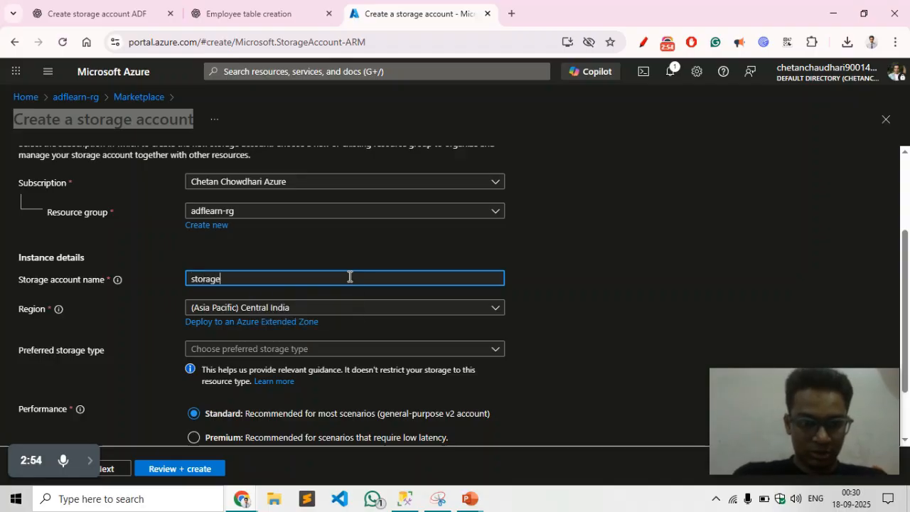
type("accound")
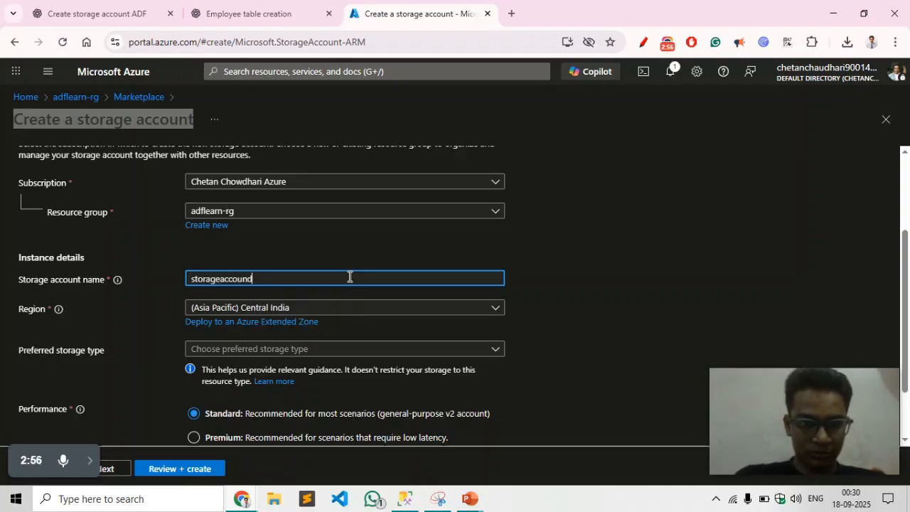
key("BackSpace")
type("t")
key("BackSpace")
key("BackSpace")
key("BackSpace")
key("BackSpace")
key("BackSpace")
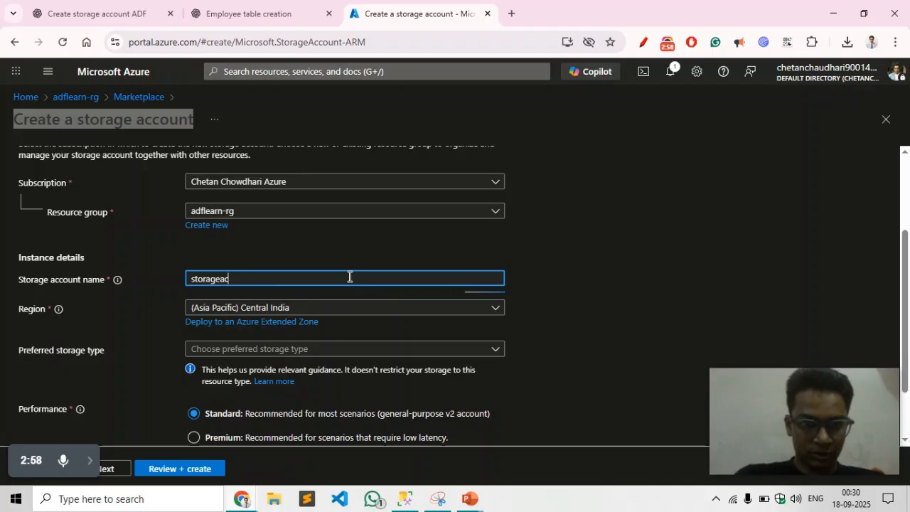
key("BackSpace")
key("BackSpace")
type("adlsa")
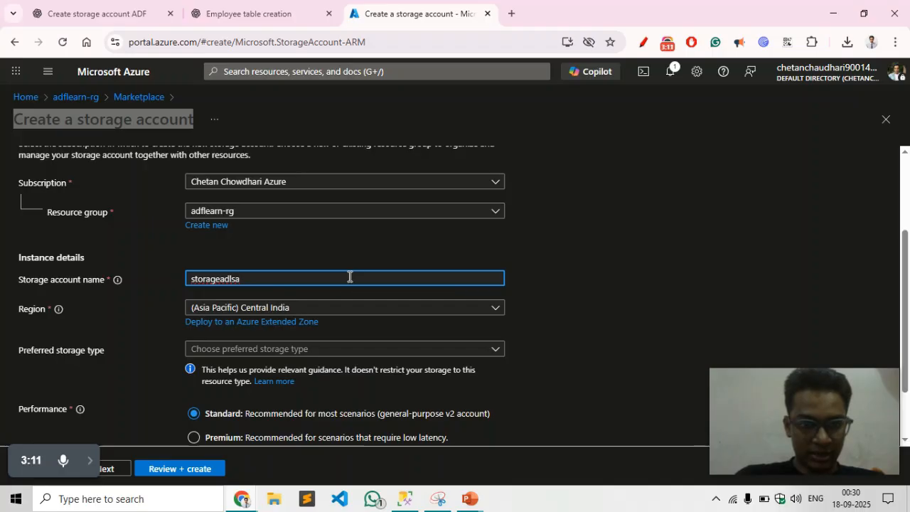
type("df")
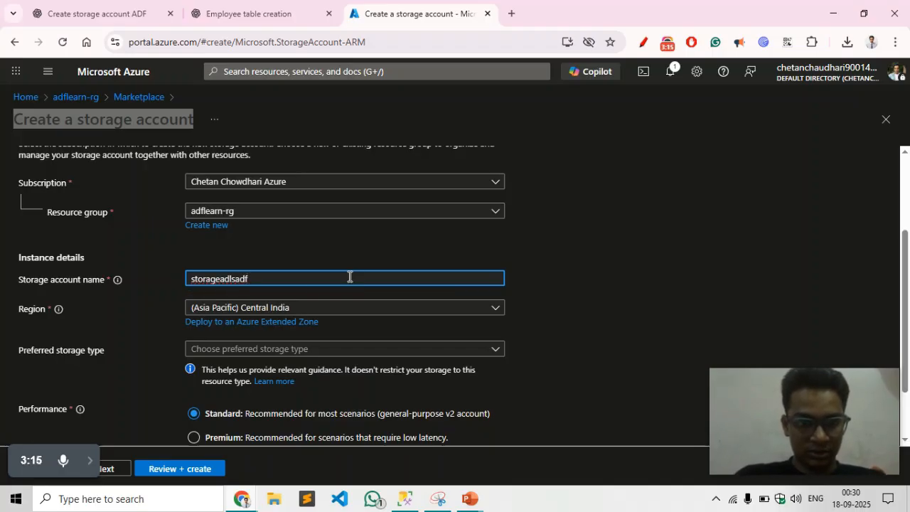
left_click(565, 283)
scroll(109, 308, "down", 1)
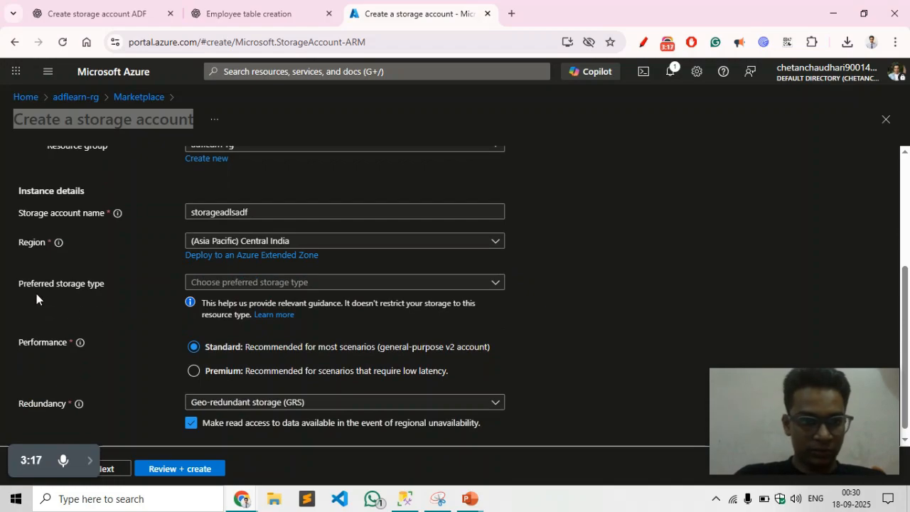
Step: Choose Azure Blob Storage or Azure Data Lake Storage Gen 2 as the storage account's preferred storage type
left_click_drag(20, 285, 49, 282)
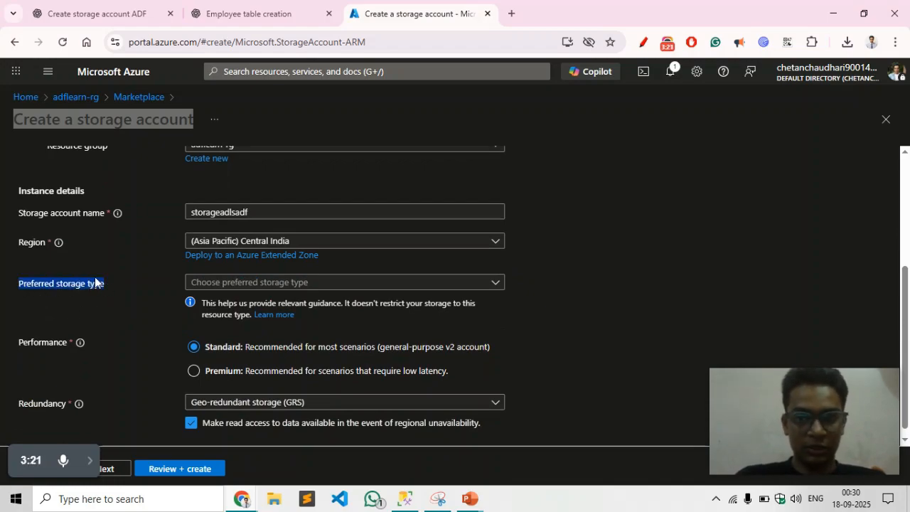
left_click(206, 285)
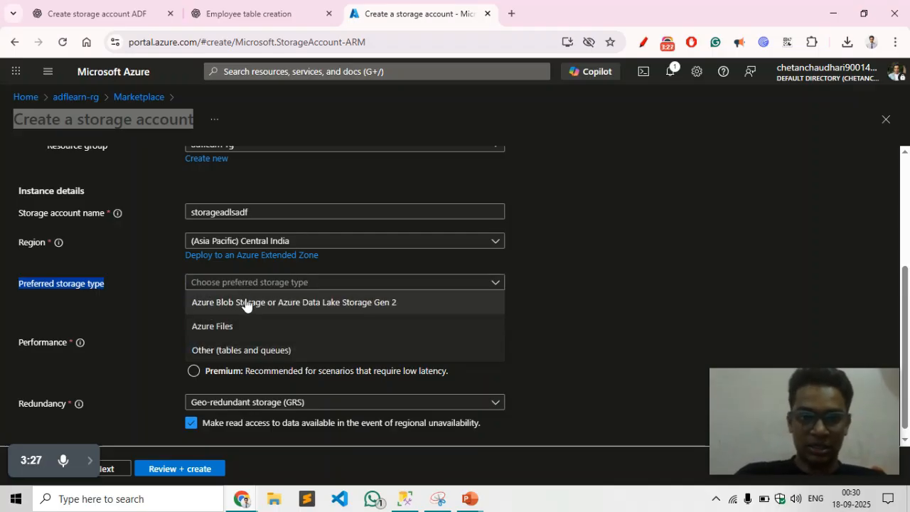
left_click(291, 304)
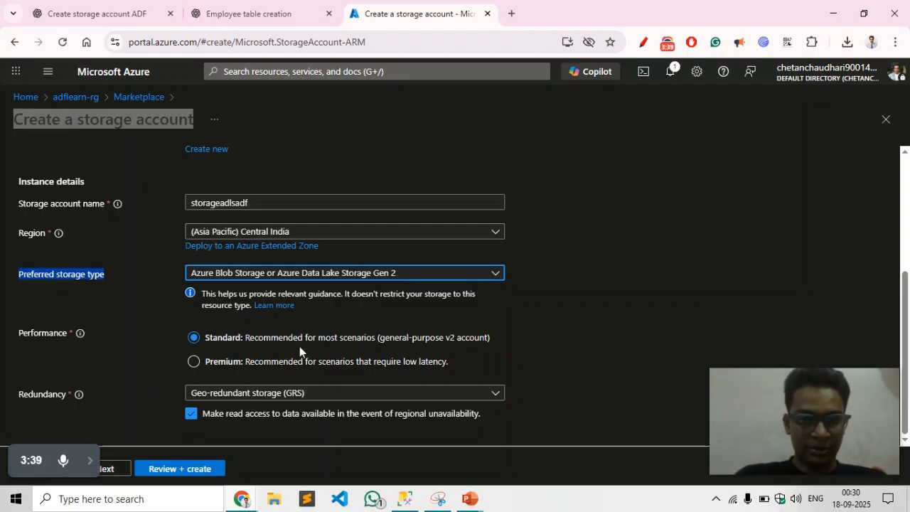
Step: Set the storage account's redundancy to Locally-redundant storage (LRS) and check the basic settings
left_click_drag(18, 394, 60, 392)
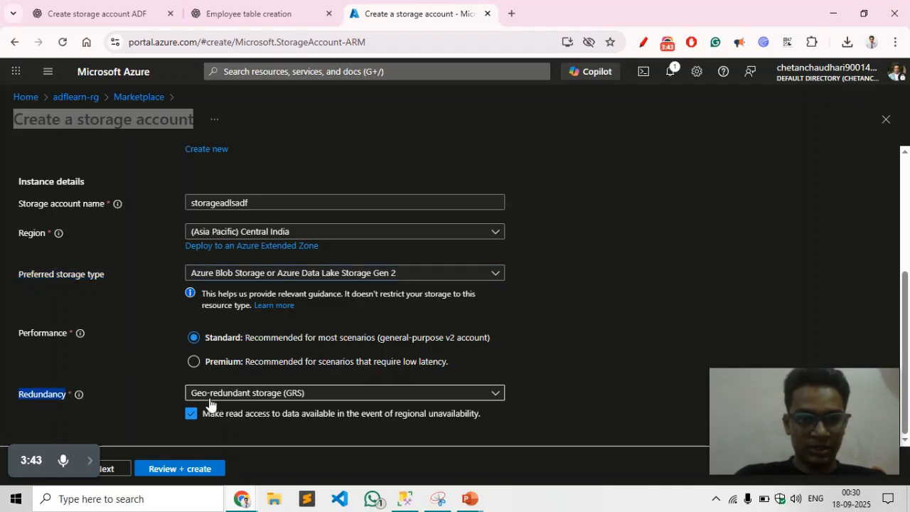
left_click(294, 395)
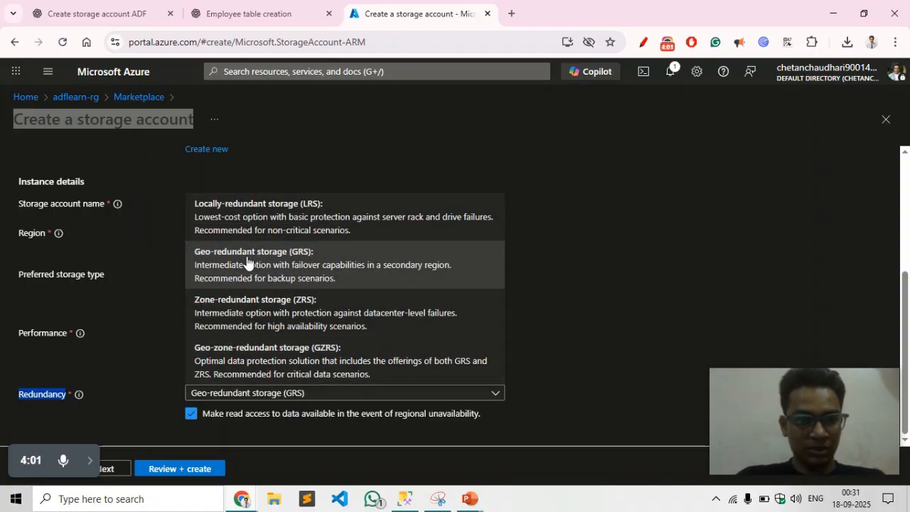
left_click(239, 211)
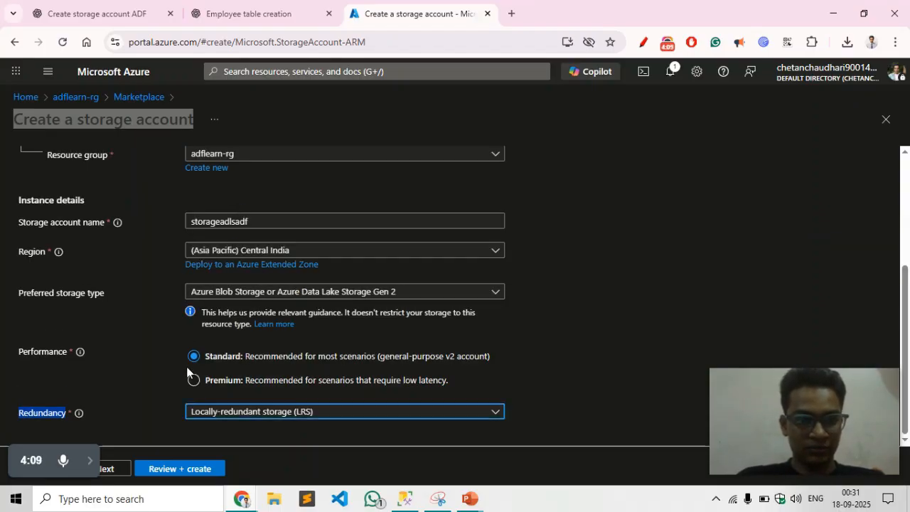
left_click(118, 400)
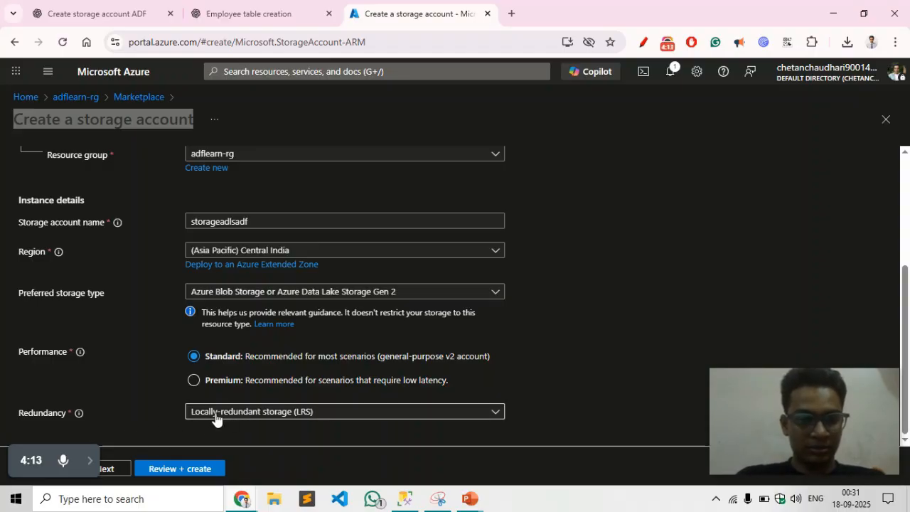
scroll(134, 220, "up", 1)
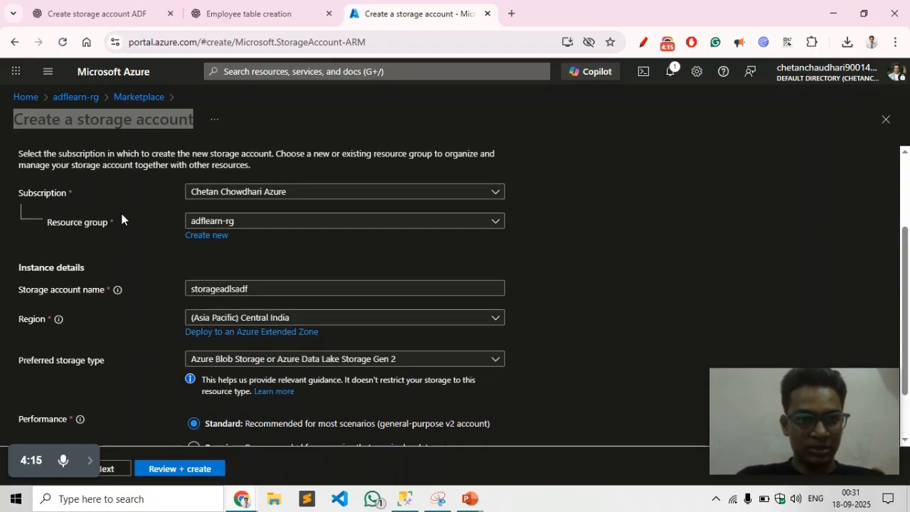
scroll(122, 228, "up", 2)
scroll(126, 298, "down", 3)
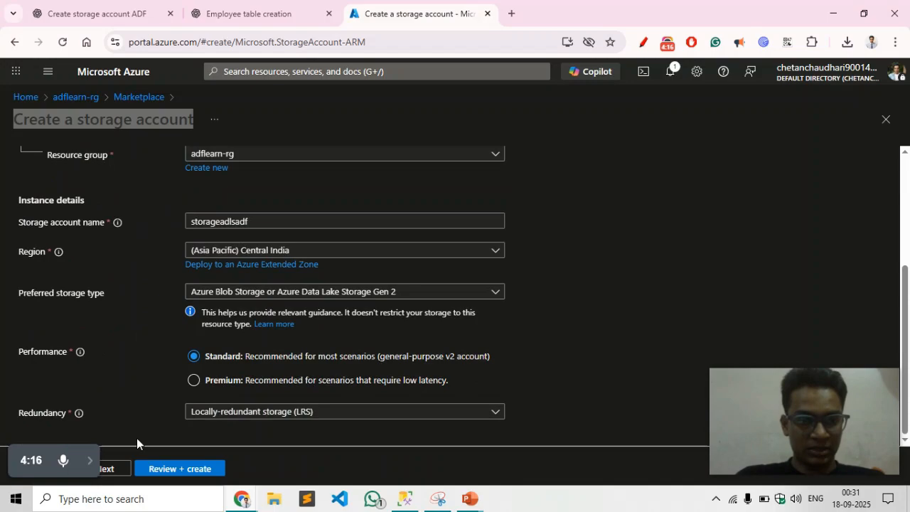
Step: Enable hierarchical namespace in the storage account's advanced settings and keep the remaining advanced options at their defaults
left_click(121, 471)
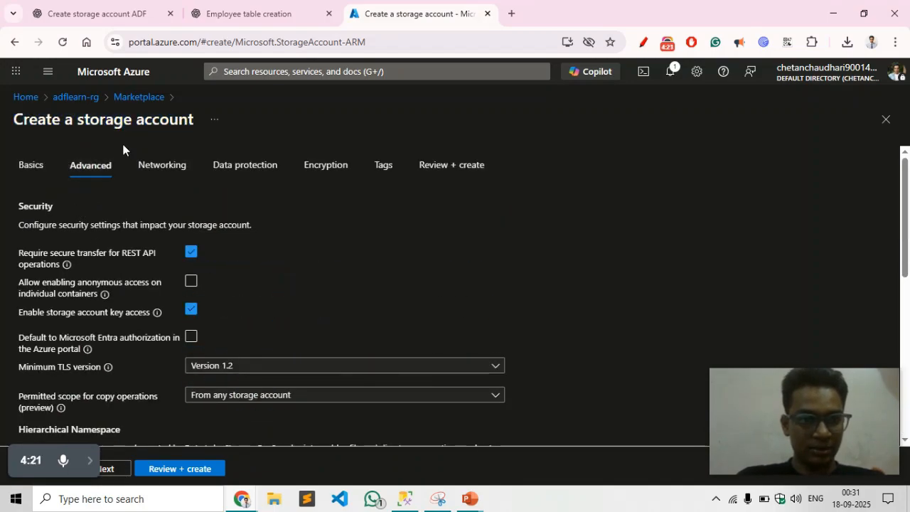
scroll(56, 219, "down", 2)
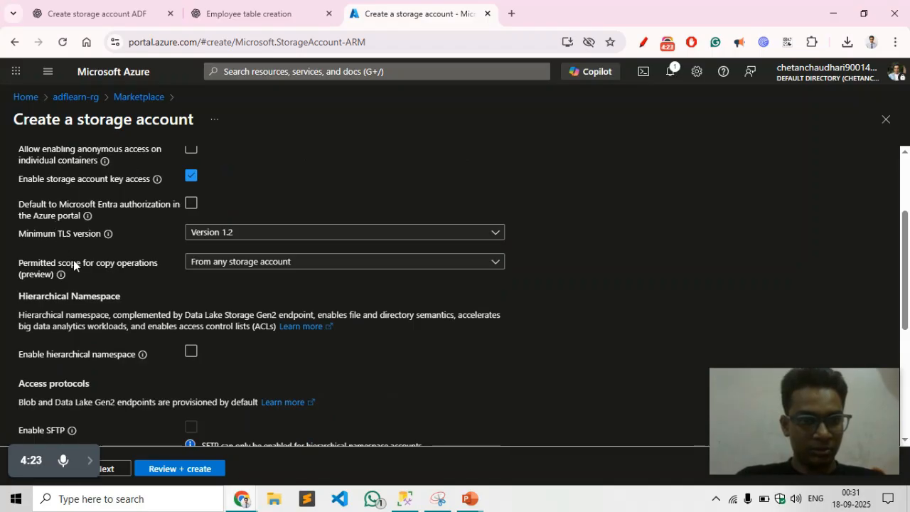
scroll(75, 263, "down", 1)
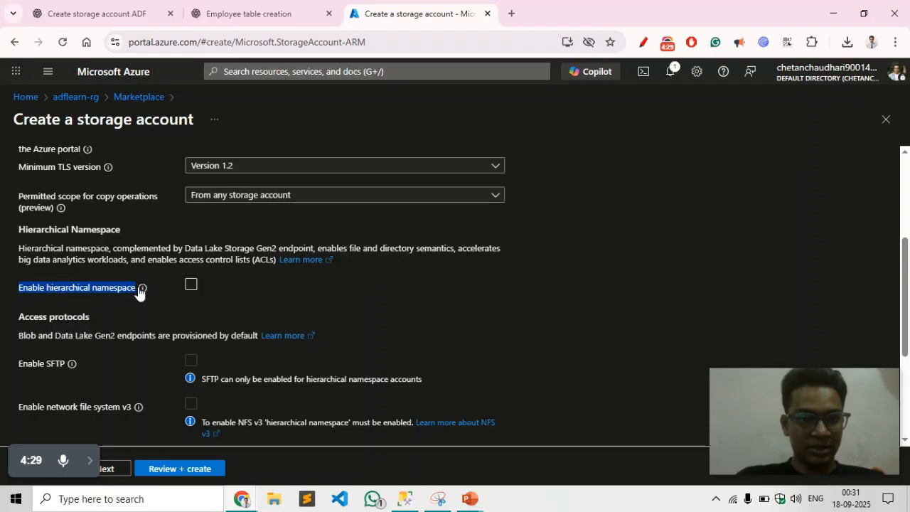
left_click(191, 285)
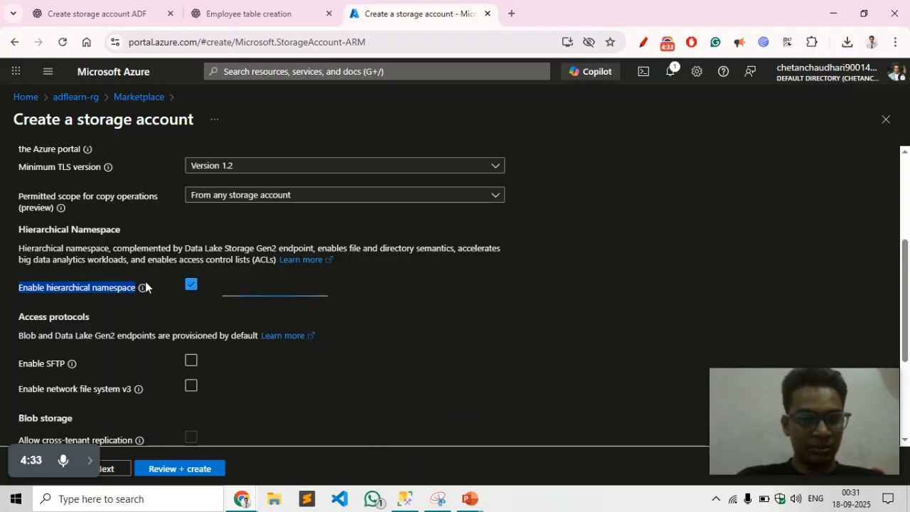
left_click(114, 288)
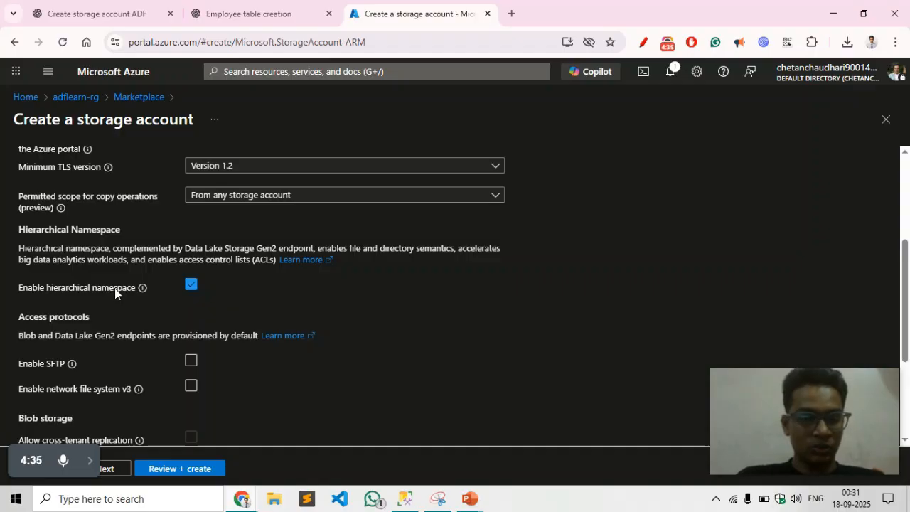
scroll(197, 292, "down", 1)
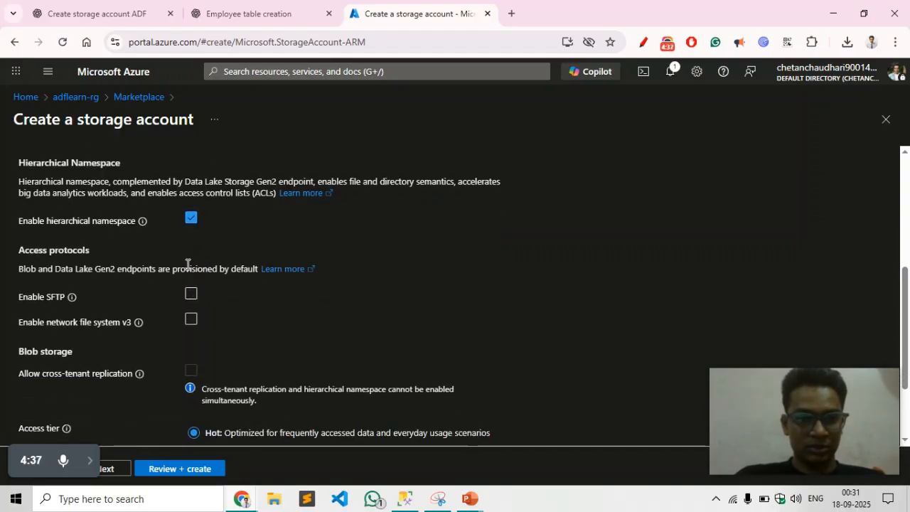
scroll(183, 254, "down", 2)
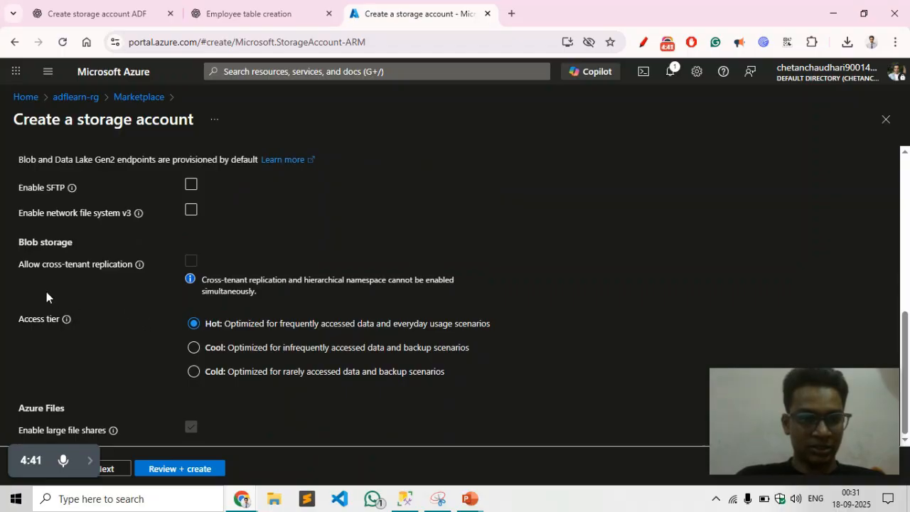
Step: Examine the storage account's networking settings for public network access, access scope and private endpoints
left_click(116, 470)
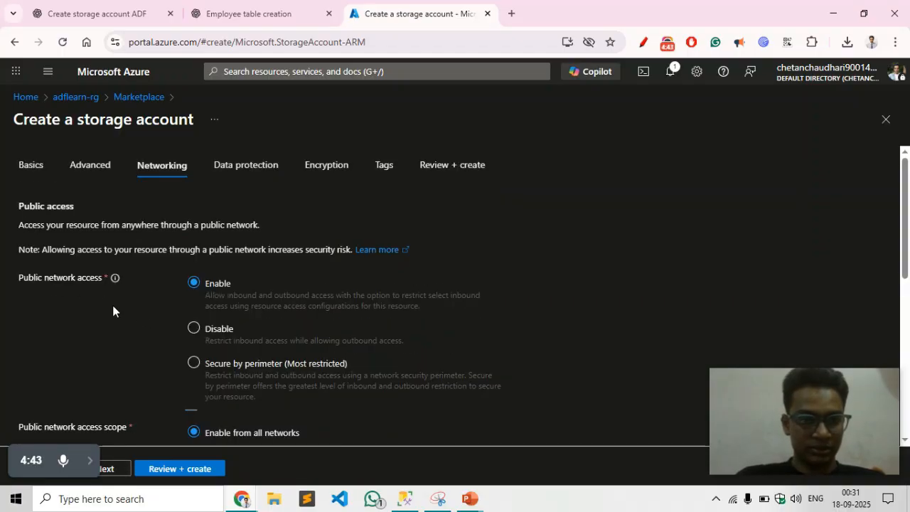
scroll(136, 278, "down", 3)
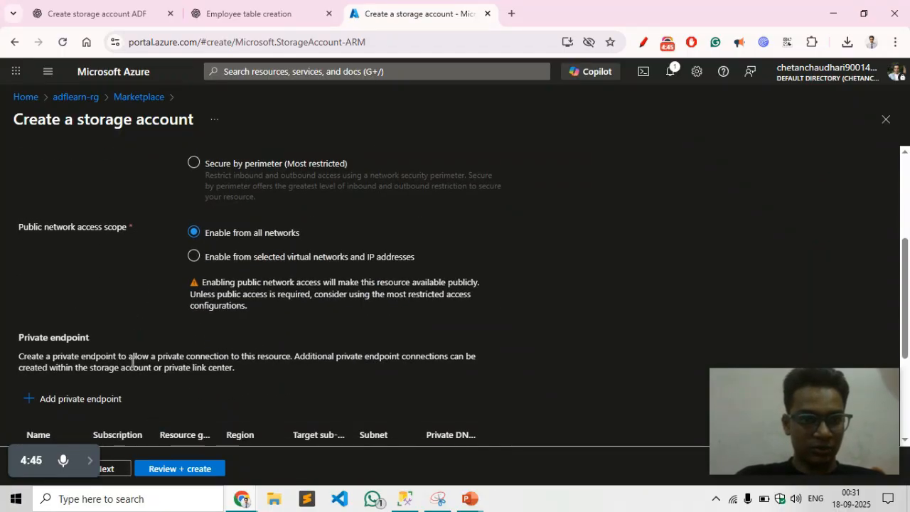
scroll(118, 367, "down", 2)
scroll(144, 422, "up", 1)
scroll(130, 346, "up", 4)
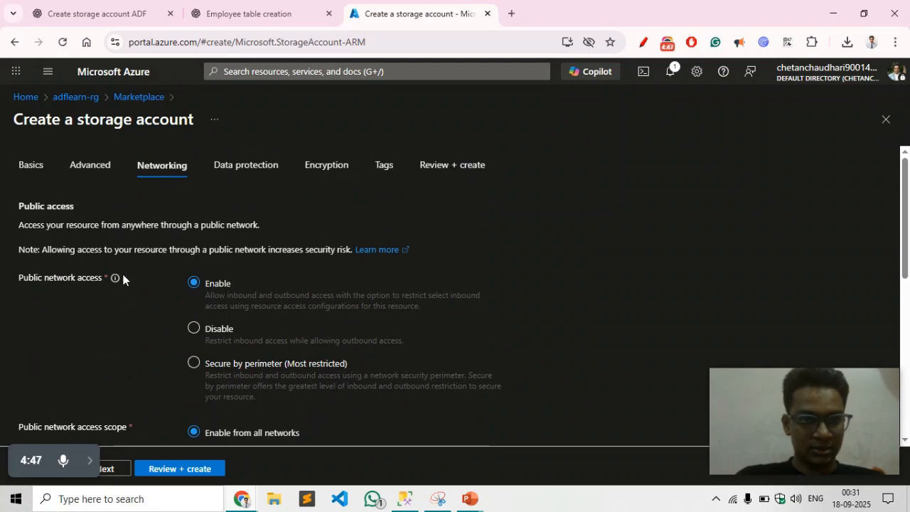
scroll(59, 294, "down", 2)
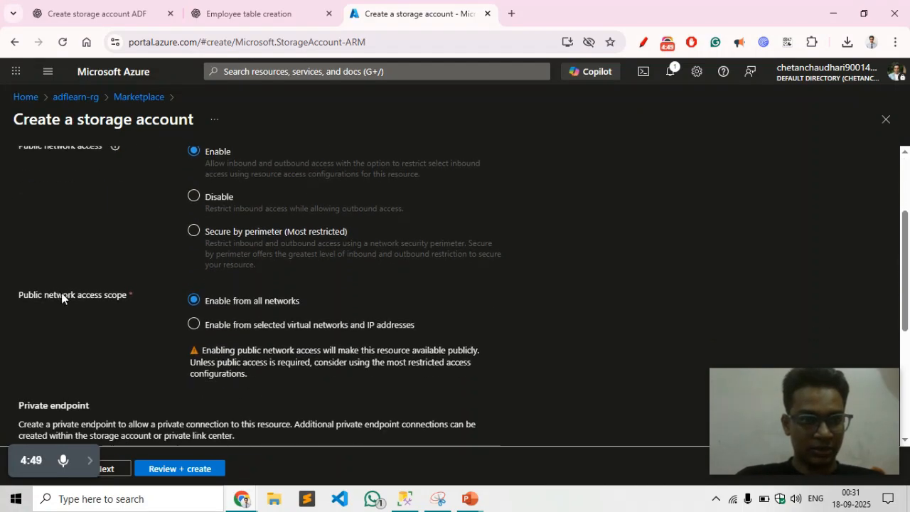
scroll(44, 271, "up", 1)
scroll(51, 297, "down", 2)
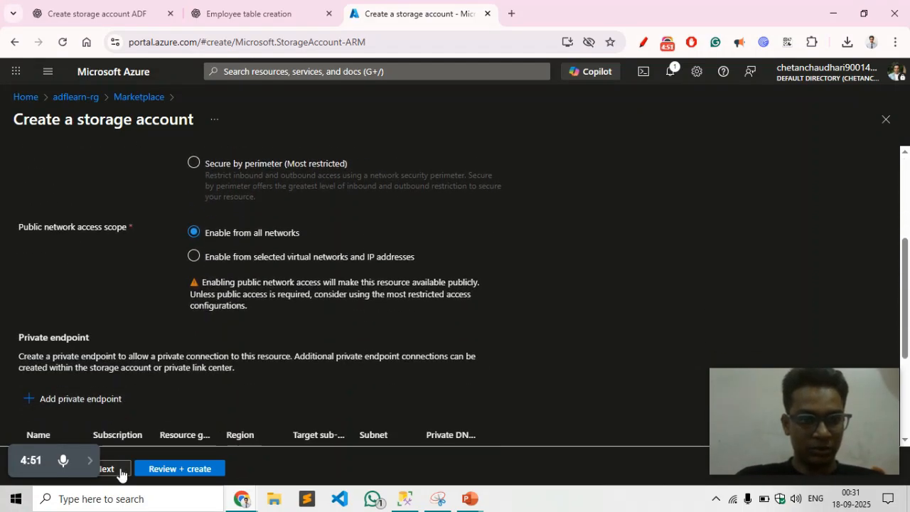
Step: Accept the default networking, data protection and encryption settings and proceed to the storage account's tags
left_click(115, 469)
scroll(91, 295, "down", 5)
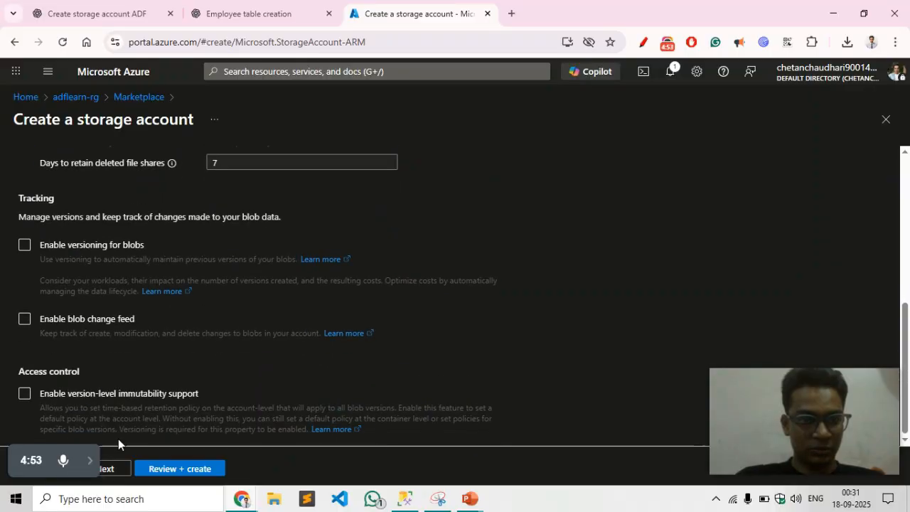
left_click(117, 469)
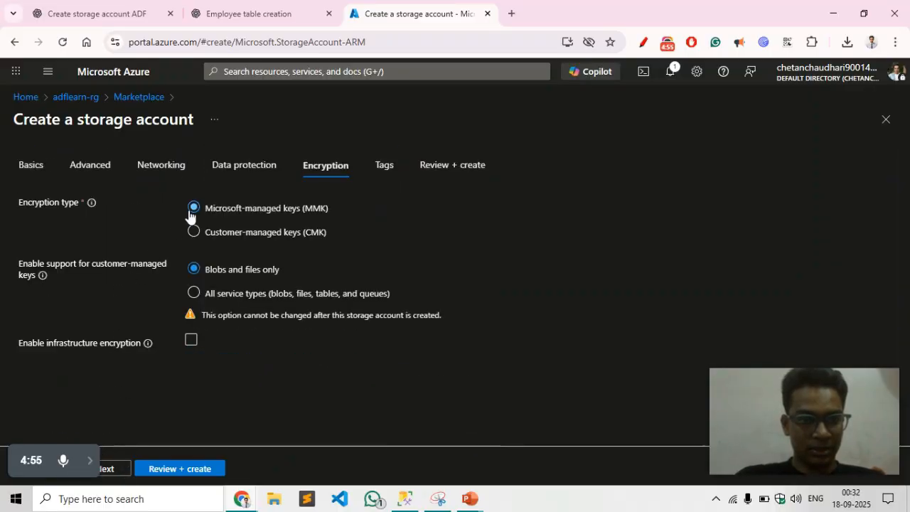
left_click(111, 469)
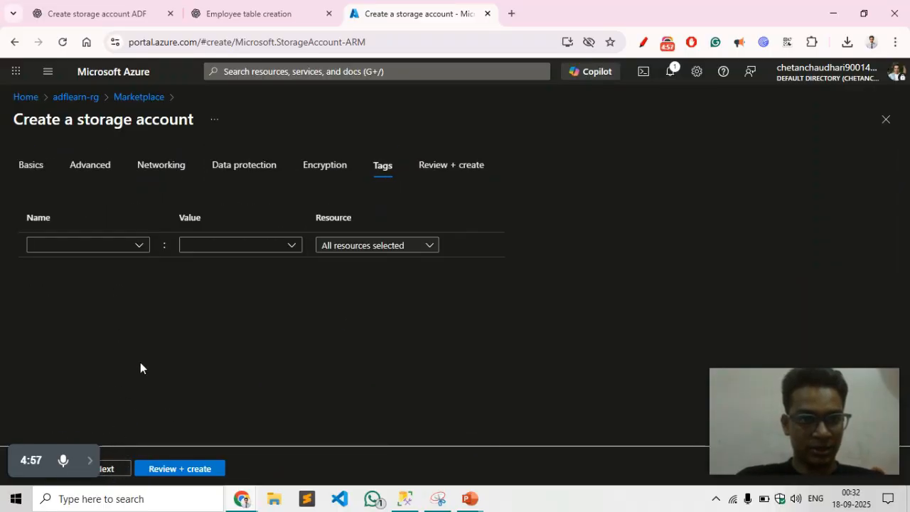
Step: Add two tags named storage and adf, without values, for all resources
left_click(69, 246)
type("s")
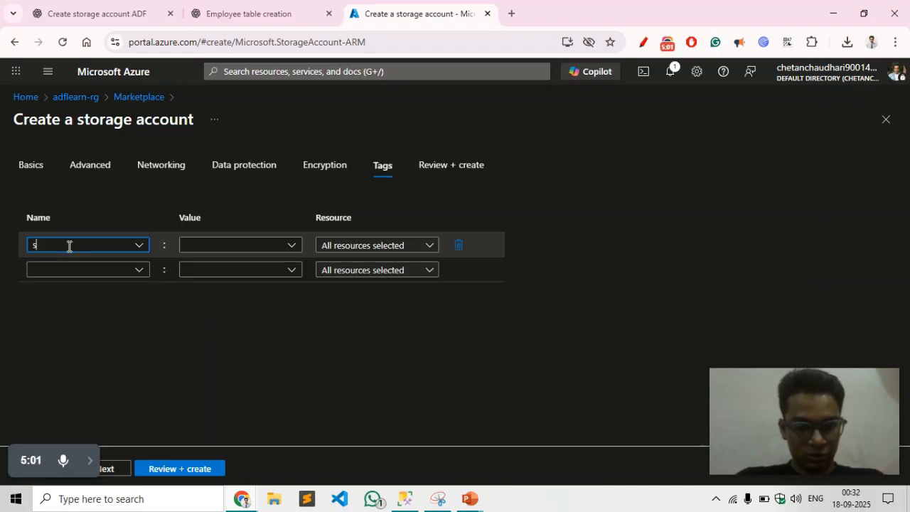
type("torage")
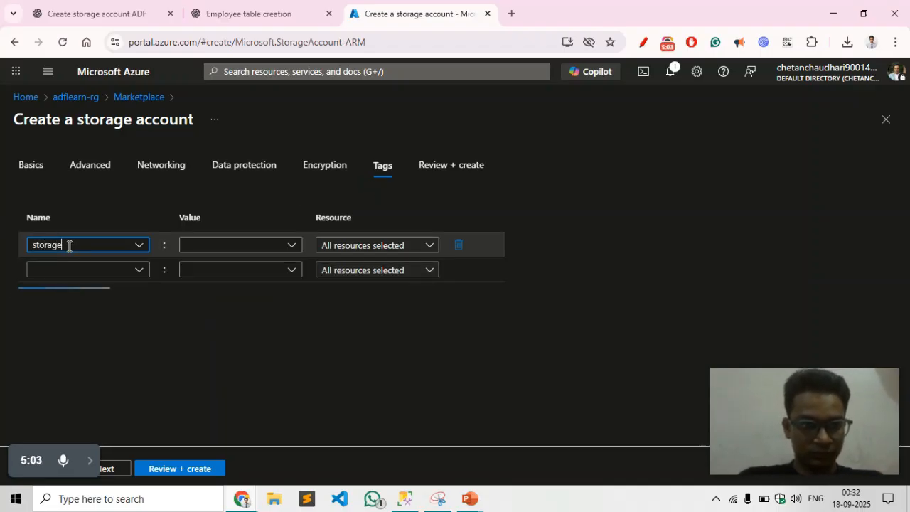
left_click(67, 264)
type("a")
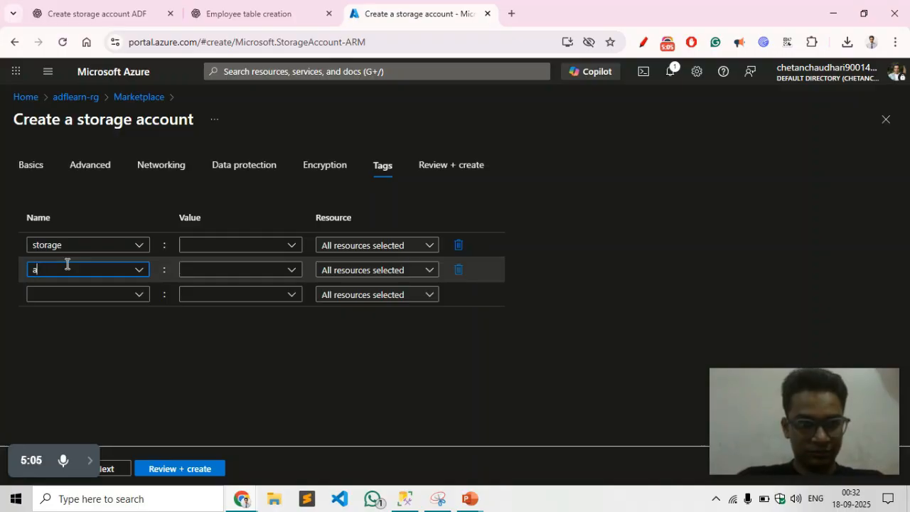
type("sdf")
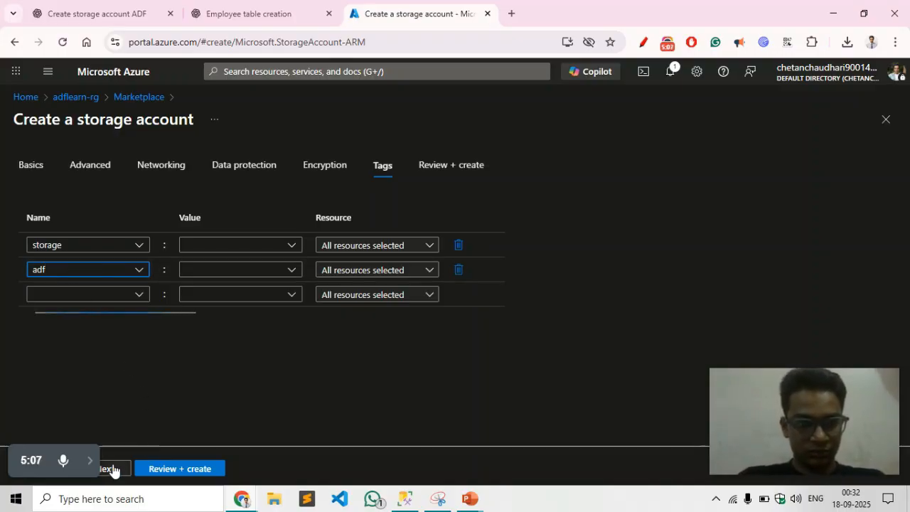
Step: Create the storageadlsadf storage account from the reviewed settings and open the deployed resource, dismissing the notifications
left_click(112, 469)
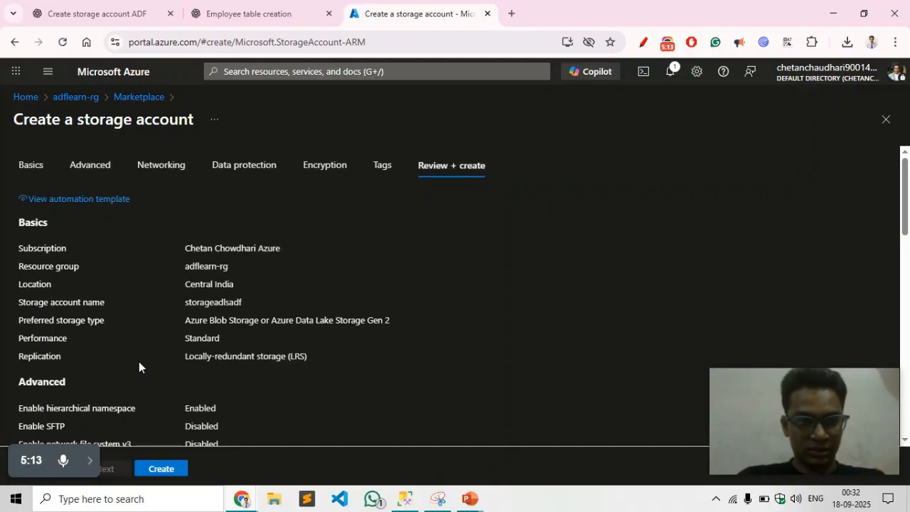
left_click(177, 469)
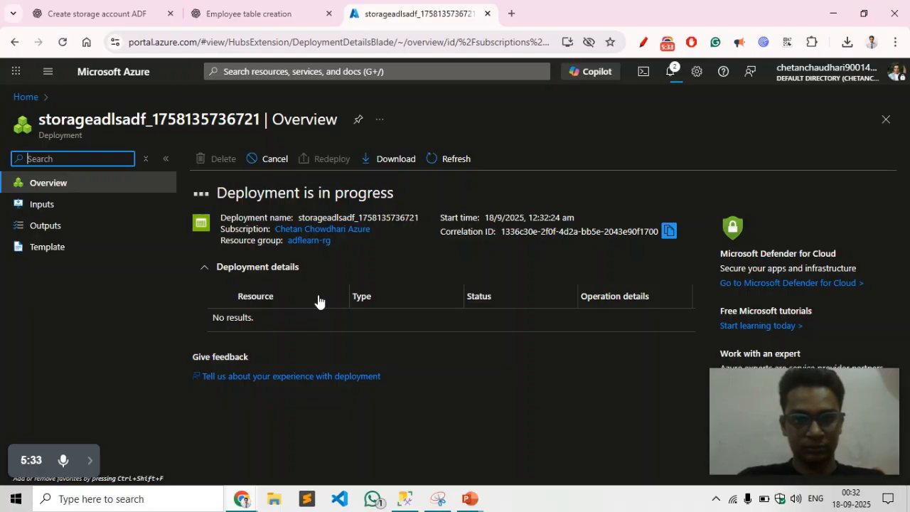
left_click(672, 74)
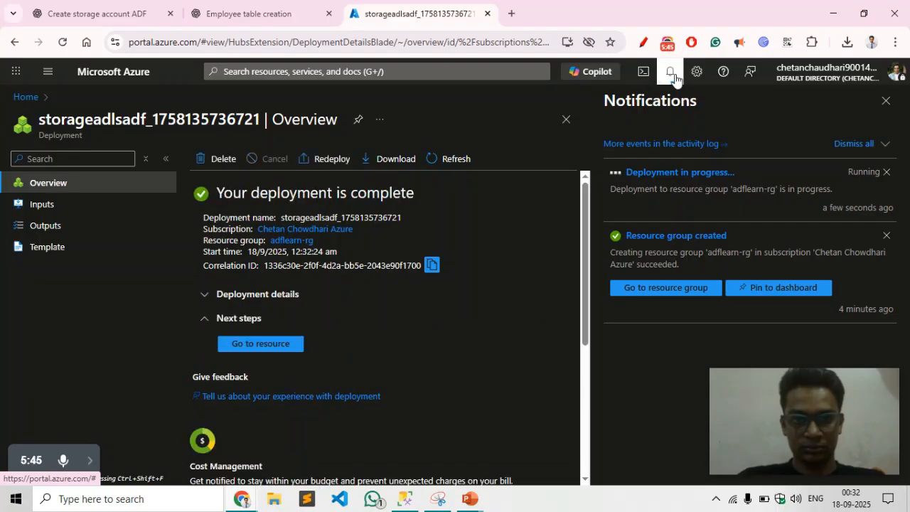
left_click(278, 344)
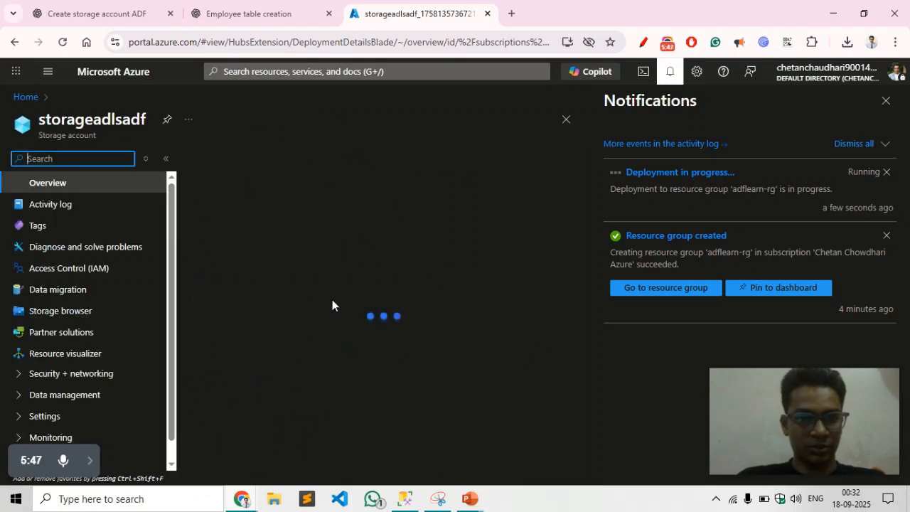
left_click(885, 100)
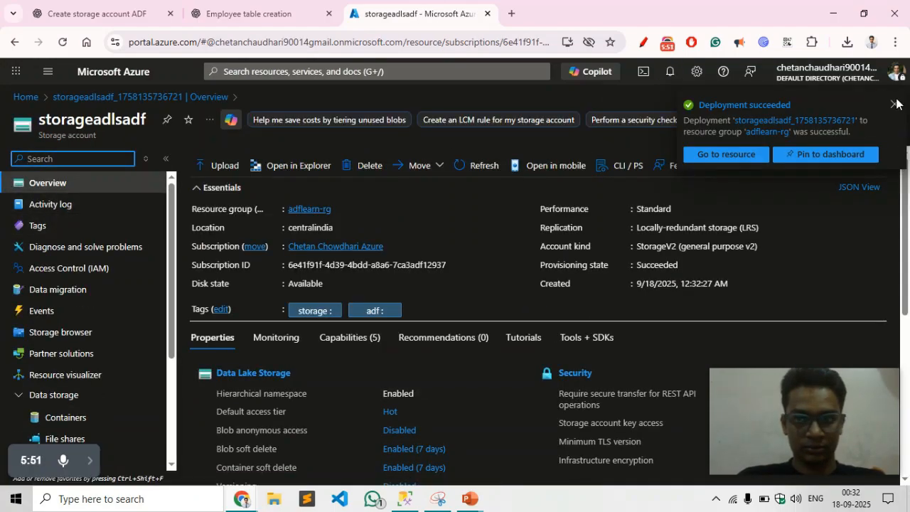
left_click(893, 106)
Step: Create a container named raw in the storage account's data storage, keeping the private access level
scroll(49, 270, "down", 2)
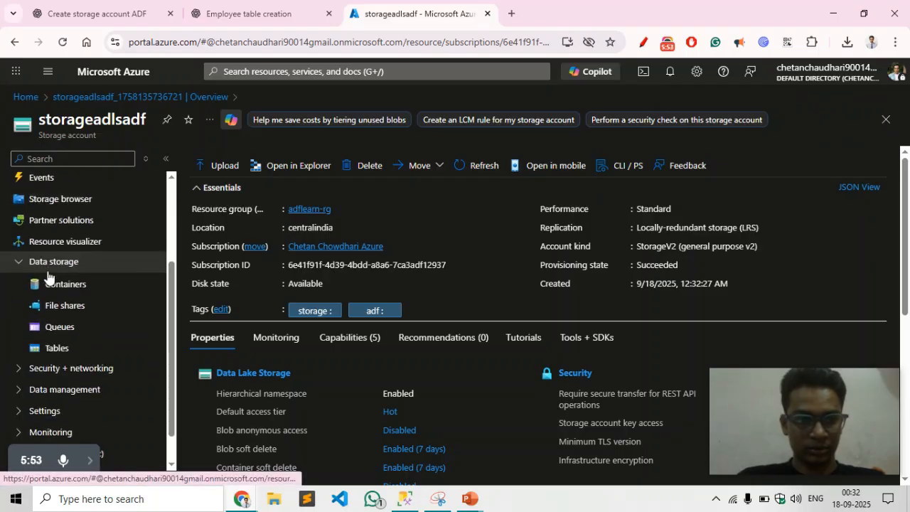
left_click(50, 264)
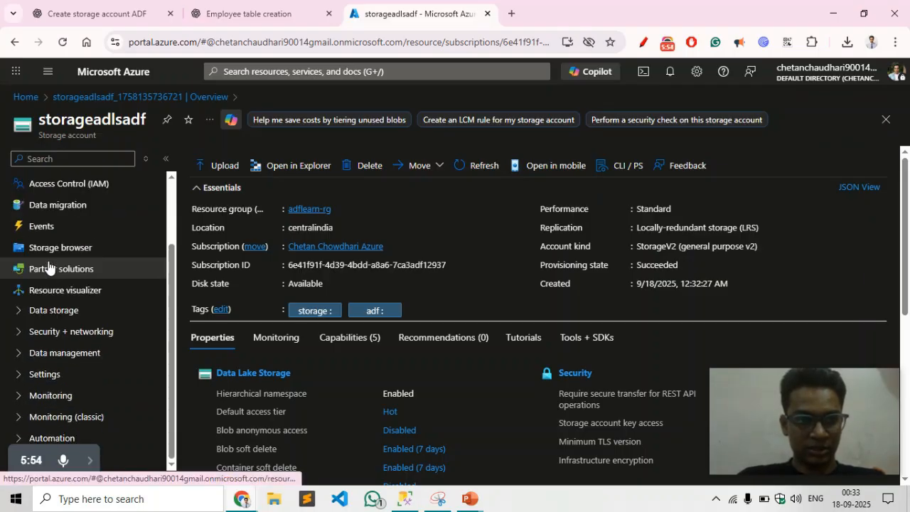
left_click(61, 311)
scroll(60, 319, "down", 1)
left_click(61, 247)
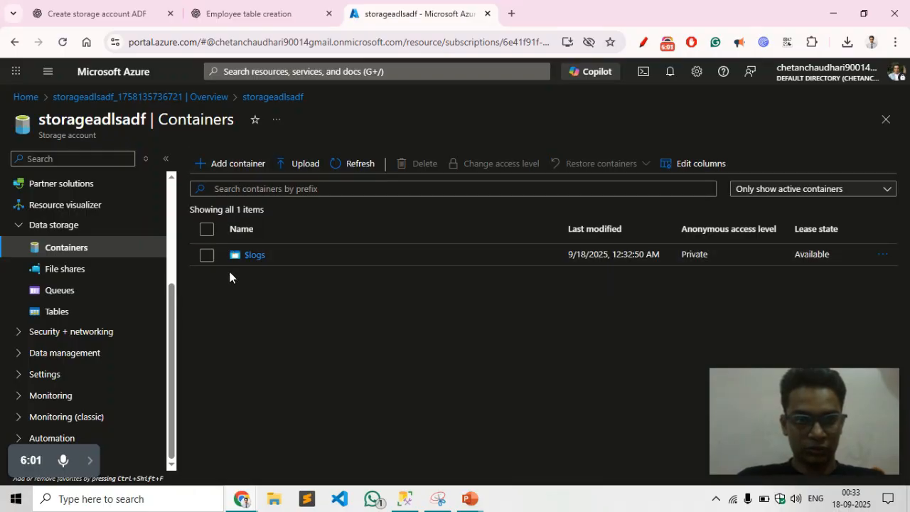
left_click(242, 164)
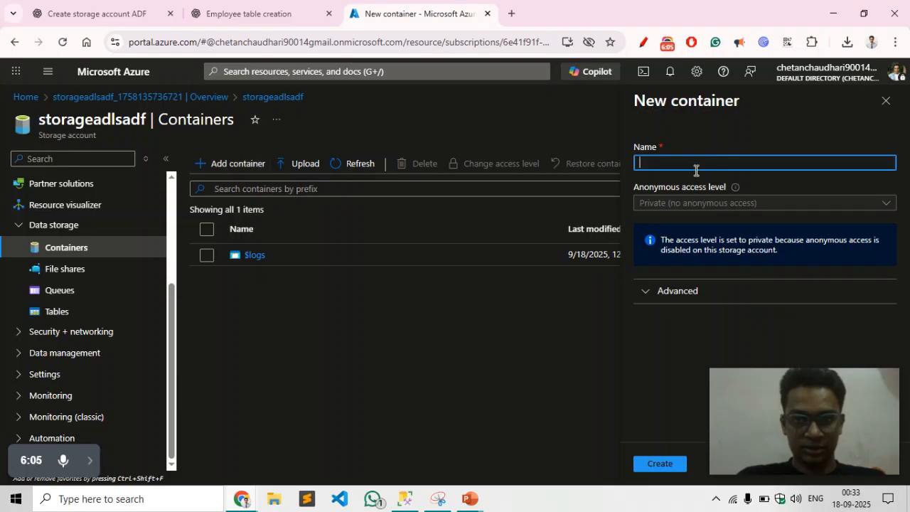
left_click(696, 165)
type("raw")
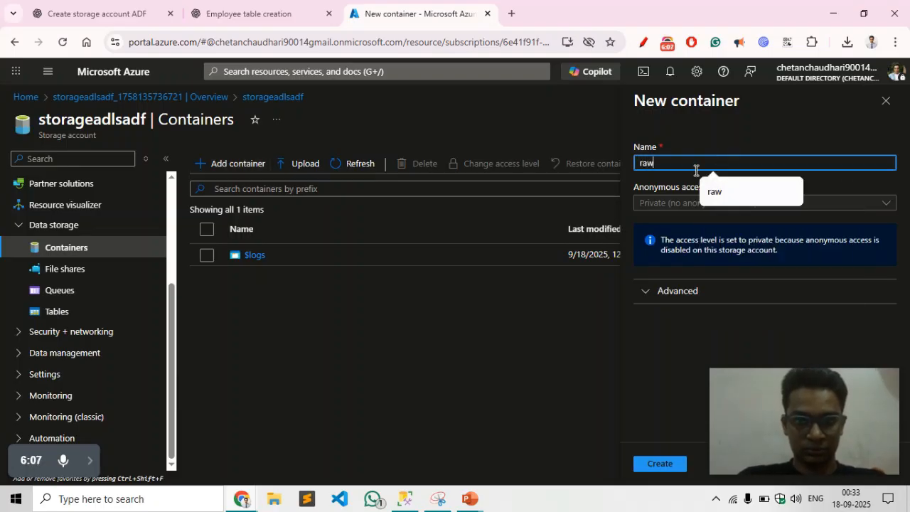
left_click(660, 463)
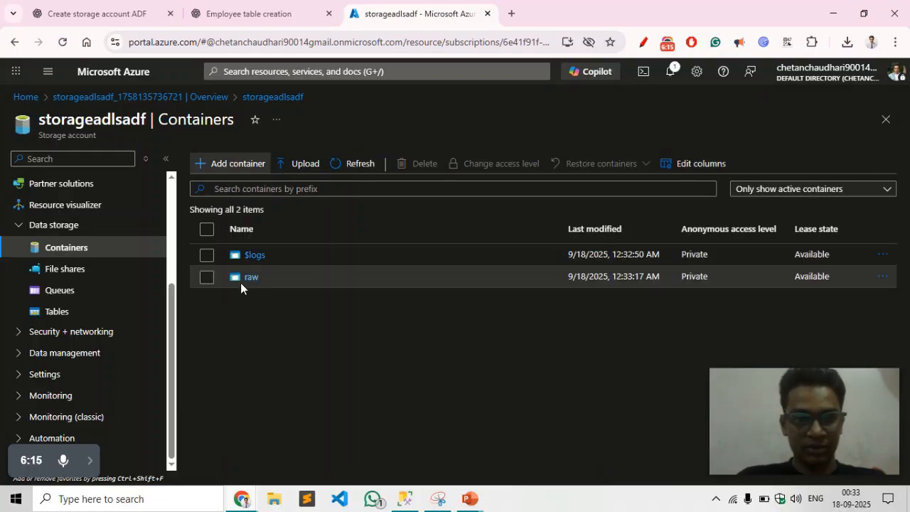
left_click(252, 277)
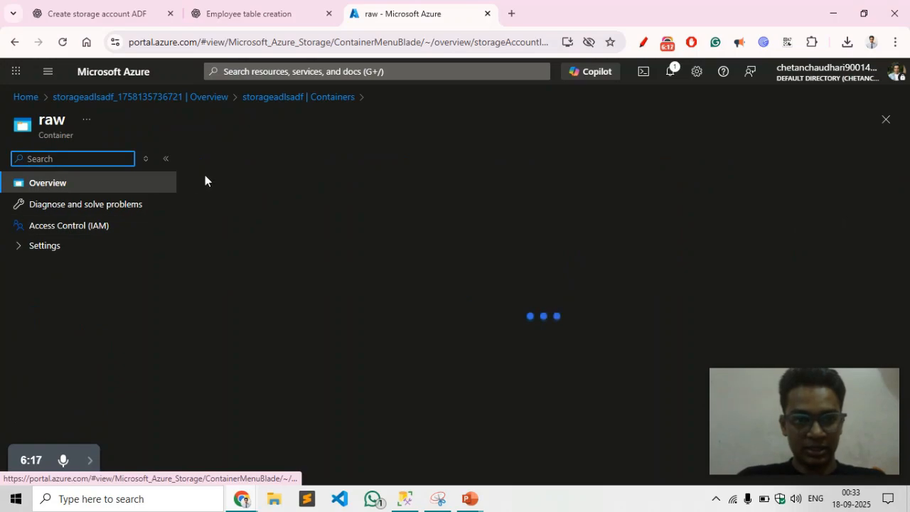
left_click(234, 170)
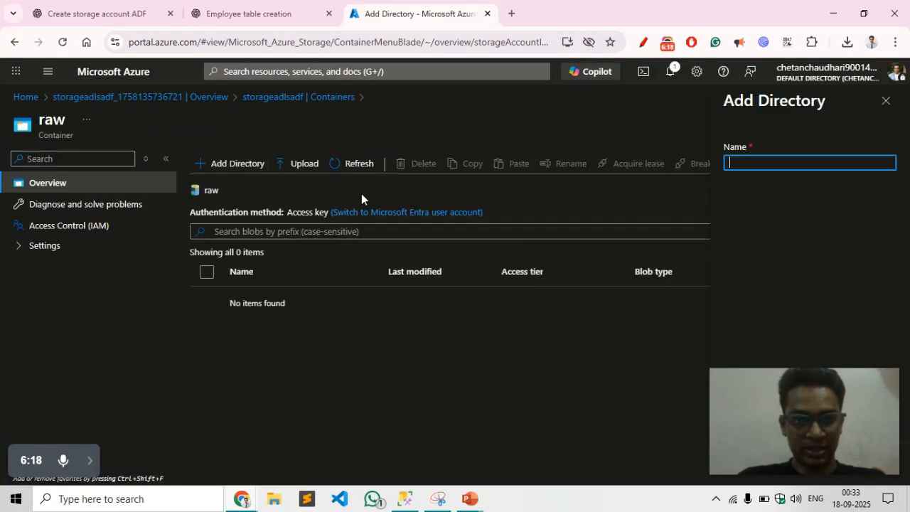
left_click(779, 162)
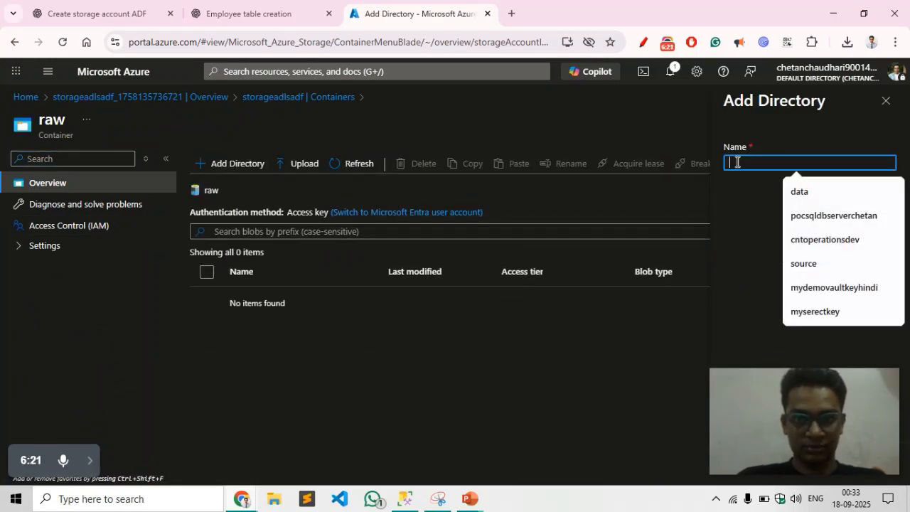
type("tes")
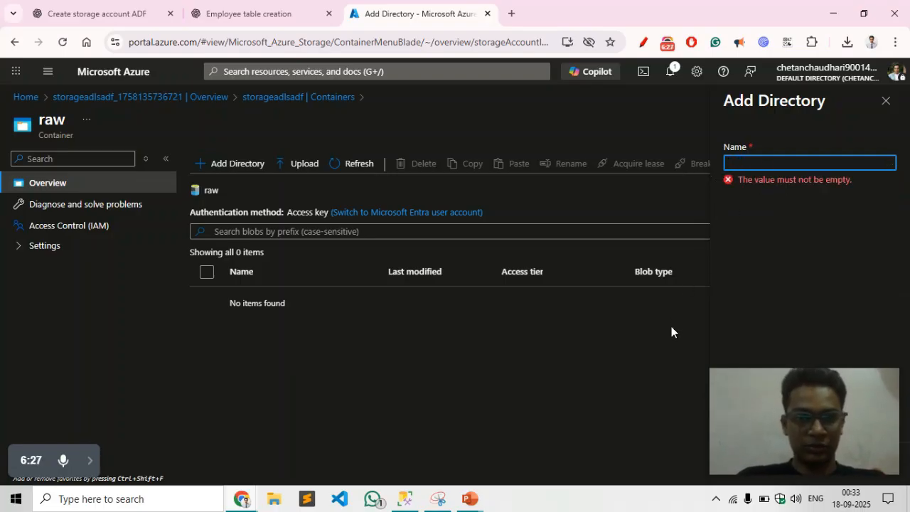
left_click(641, 363)
left_click(885, 100)
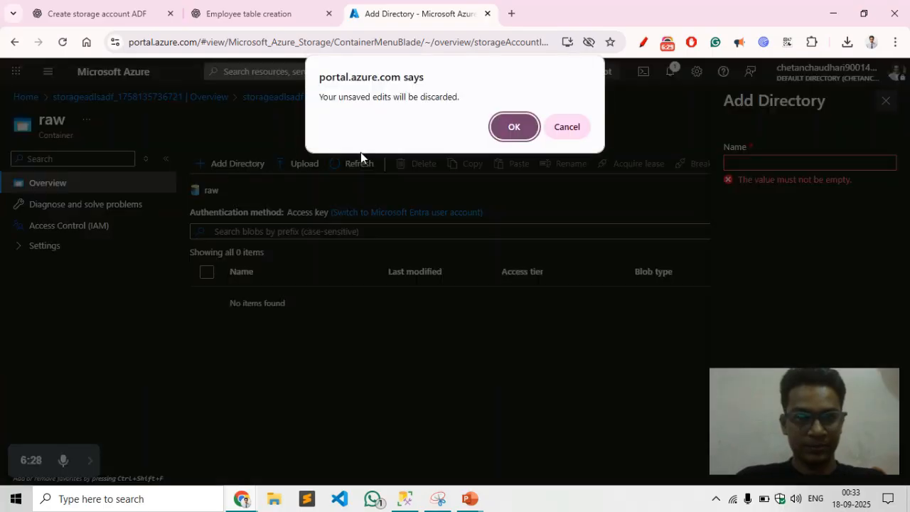
left_click(518, 124)
Step: Start creating a new data factory from the Azure home page and assign it to the adflearn-rg resource group
left_click(112, 72)
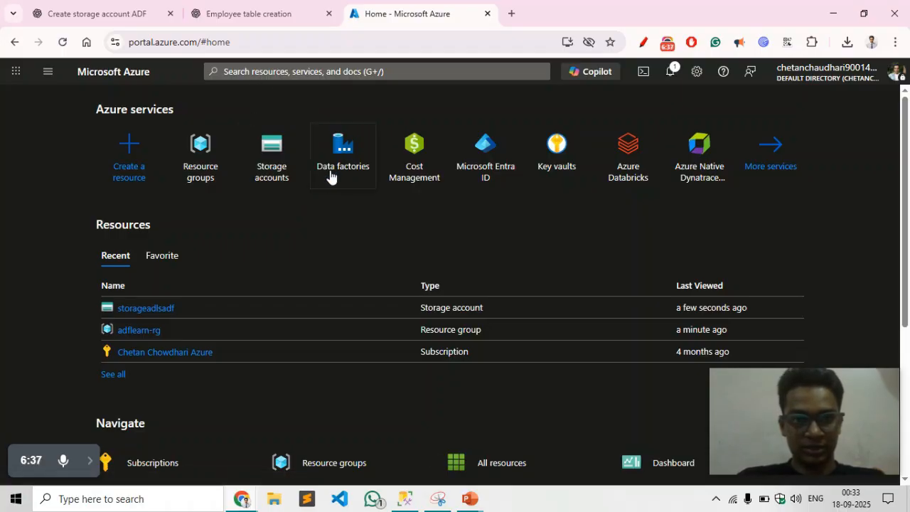
left_click(350, 146)
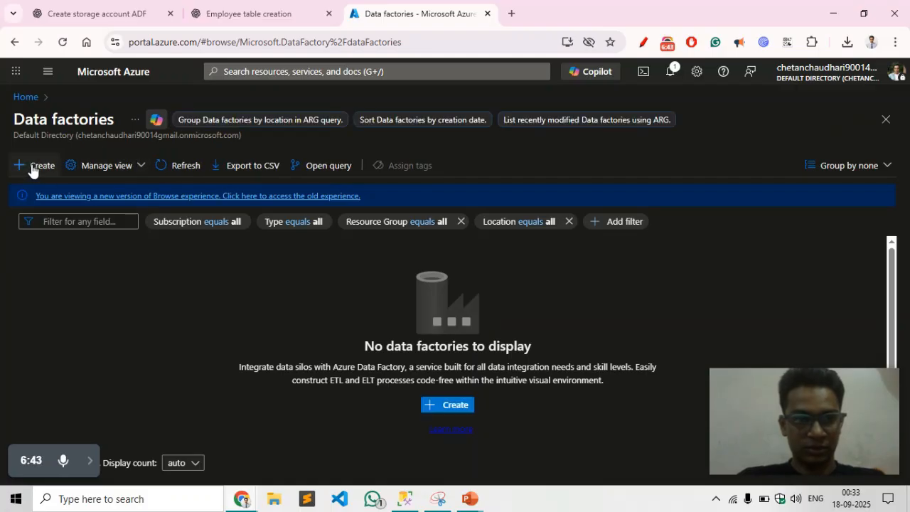
left_click(31, 166)
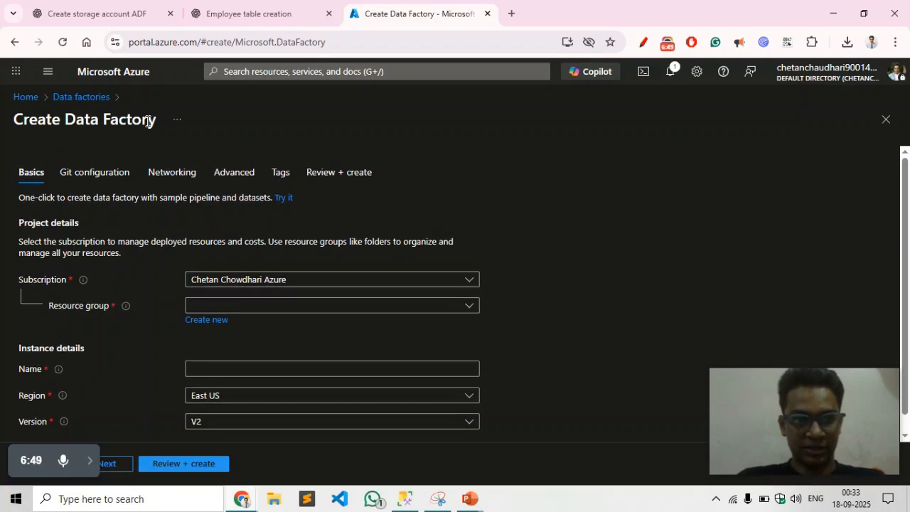
left_click_drag(148, 122, 32, 122)
left_click(92, 127)
left_click(471, 307)
left_click(226, 350)
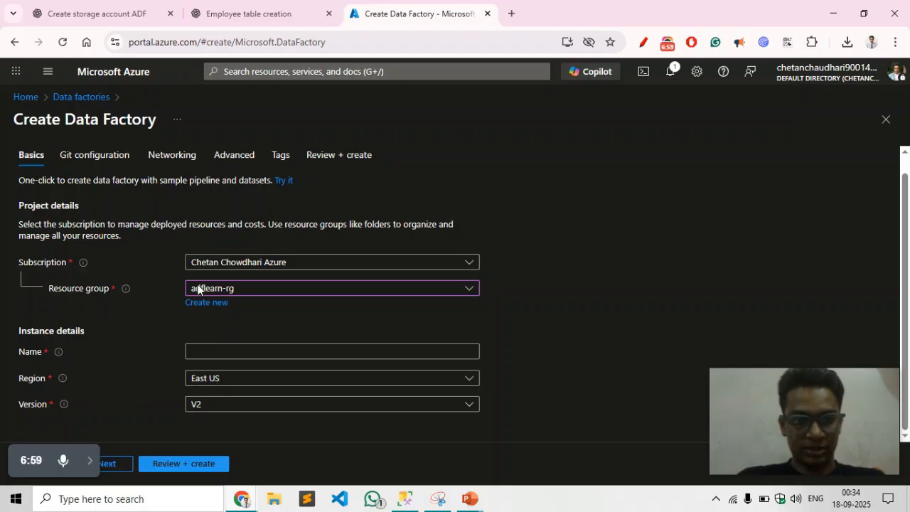
Step: Name the data factory adf-learn-project and set its region to Central India
left_click(228, 351)
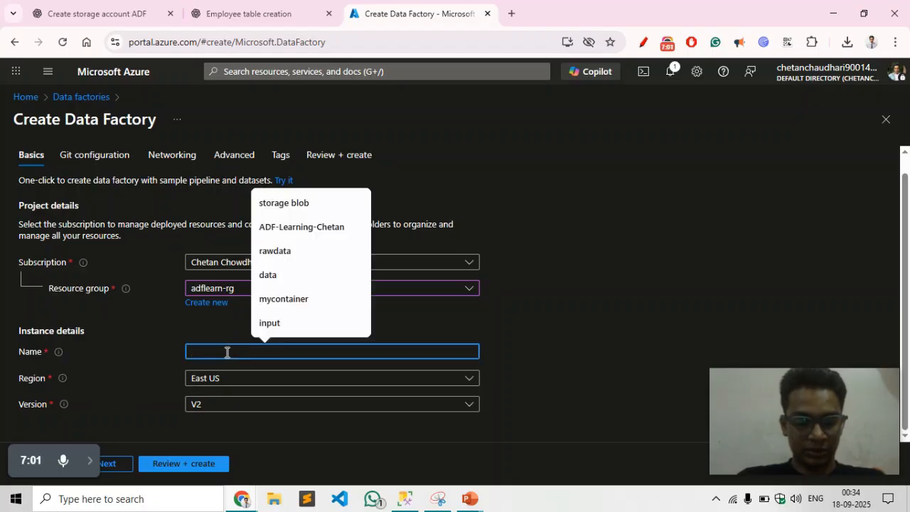
left_click(178, 356)
left_click(201, 352)
left_click(140, 358)
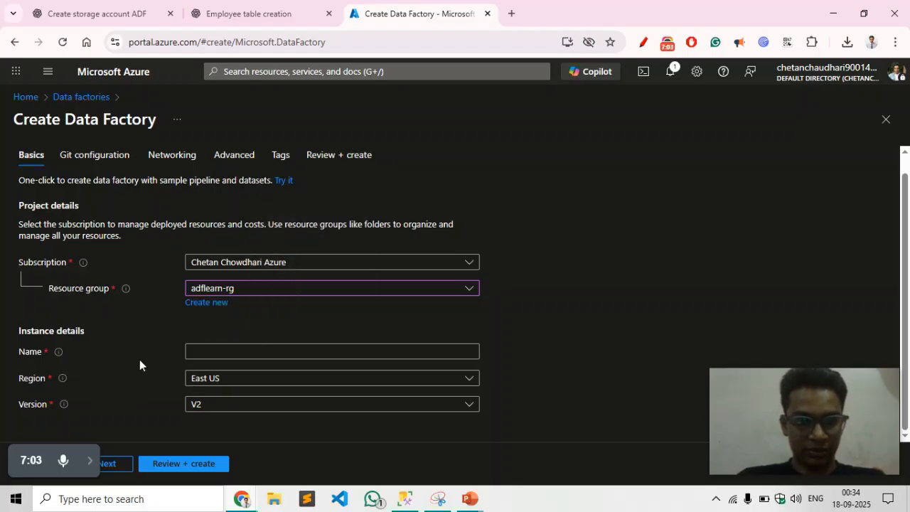
left_click(196, 350)
type("d")
key("BackSpace")
type("adf-lea")
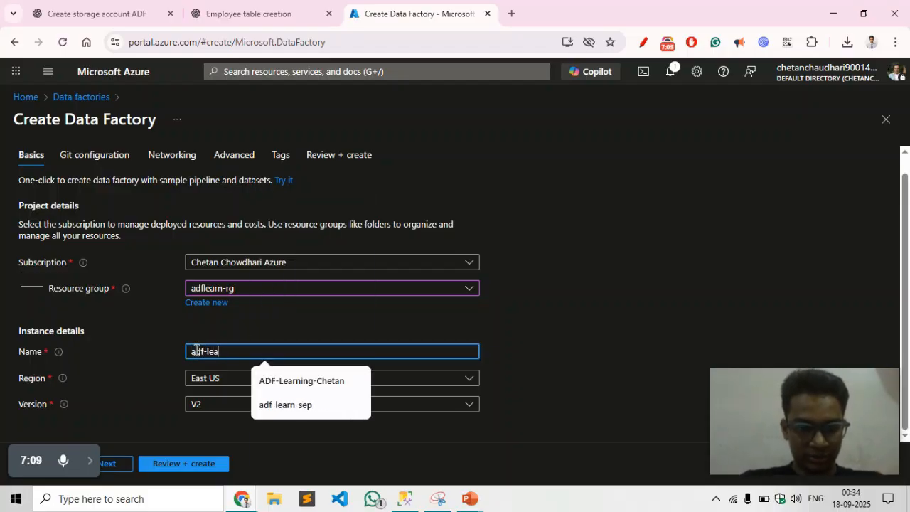
type("rn-project")
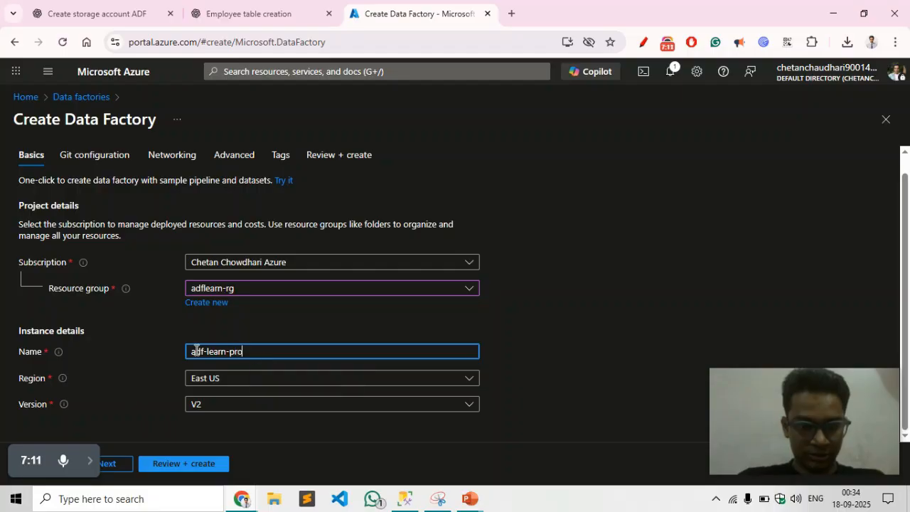
left_click(232, 378)
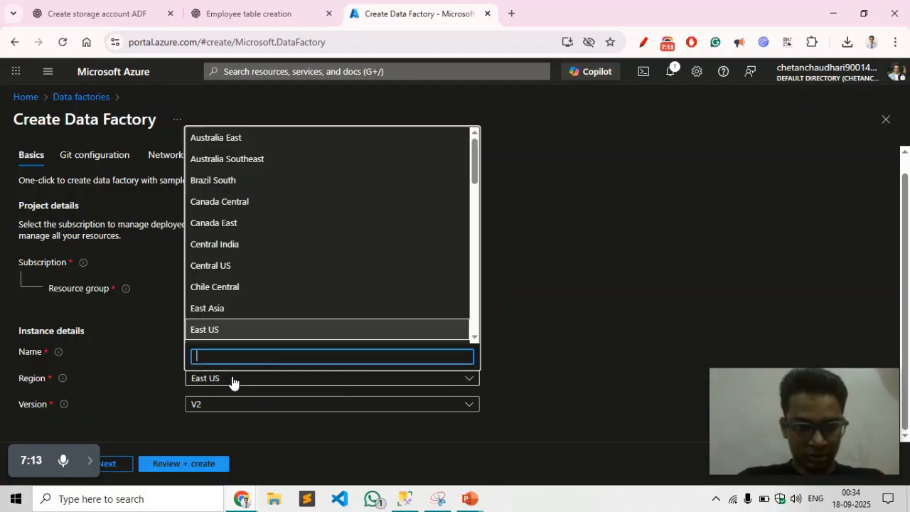
left_click(220, 247)
scroll(206, 305, "down", 1)
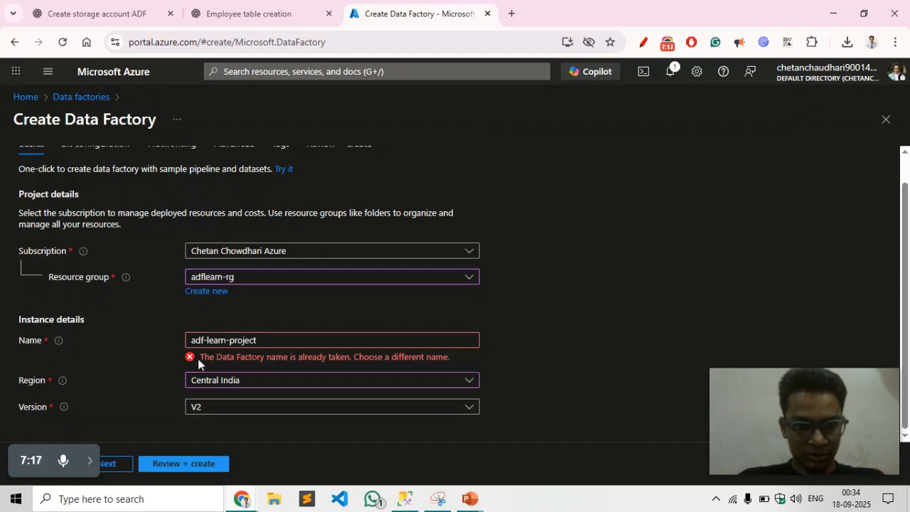
Step: Append a hyphen and the owner's first name to the data factory name, keep version V2 and proceed to the Git configuration
left_click(279, 337)
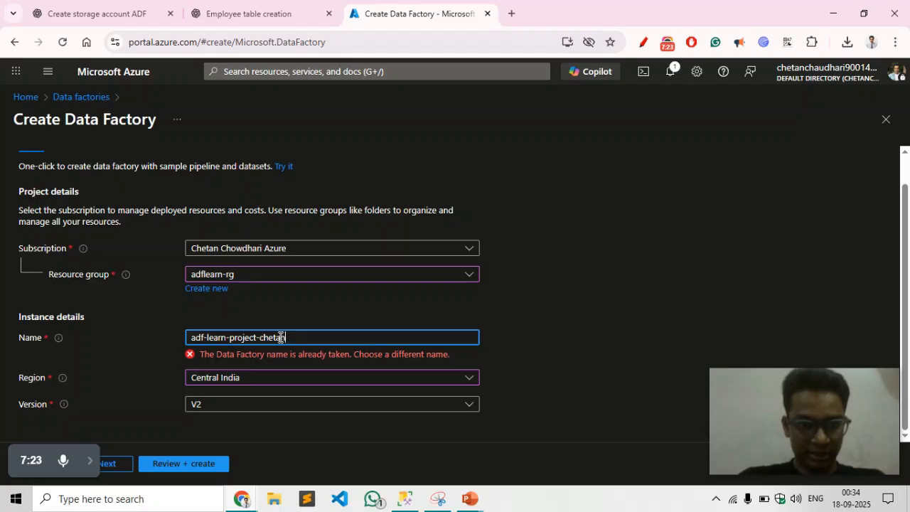
left_click(566, 356)
scroll(566, 356, "up", 1)
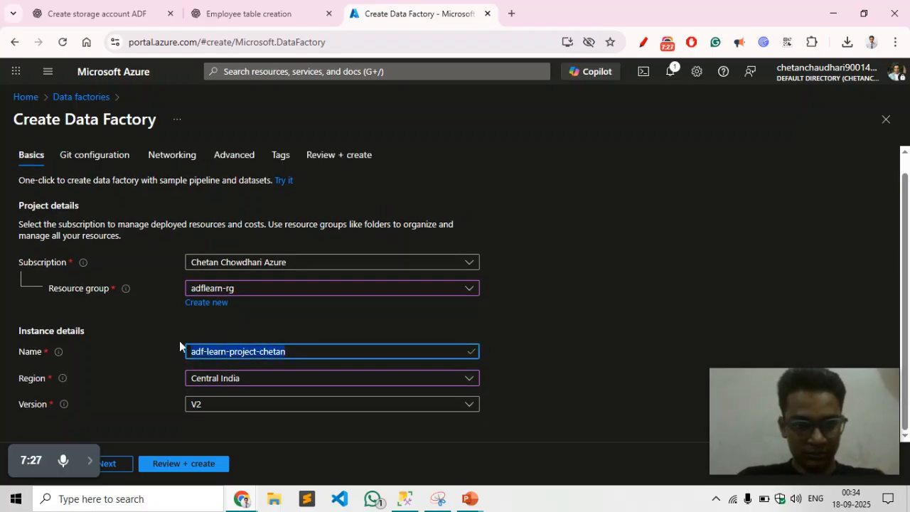
left_click(205, 403)
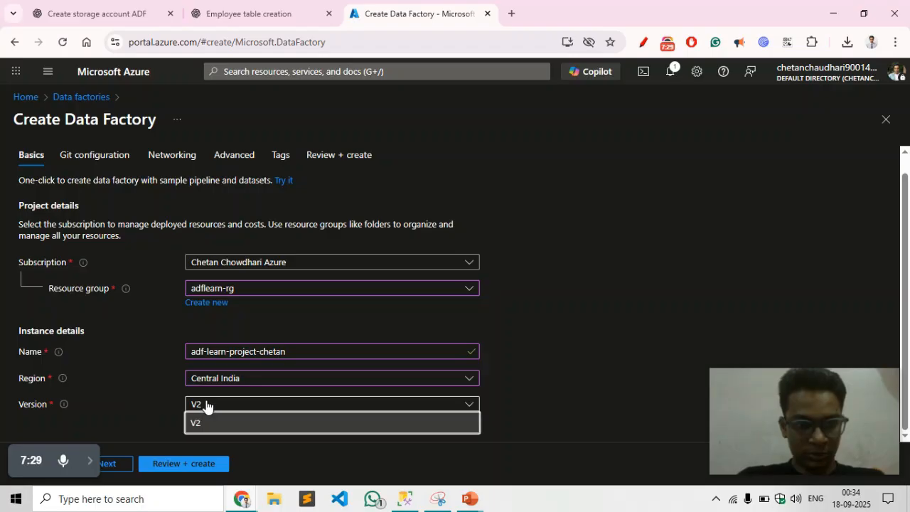
left_click(205, 404)
left_click(121, 465)
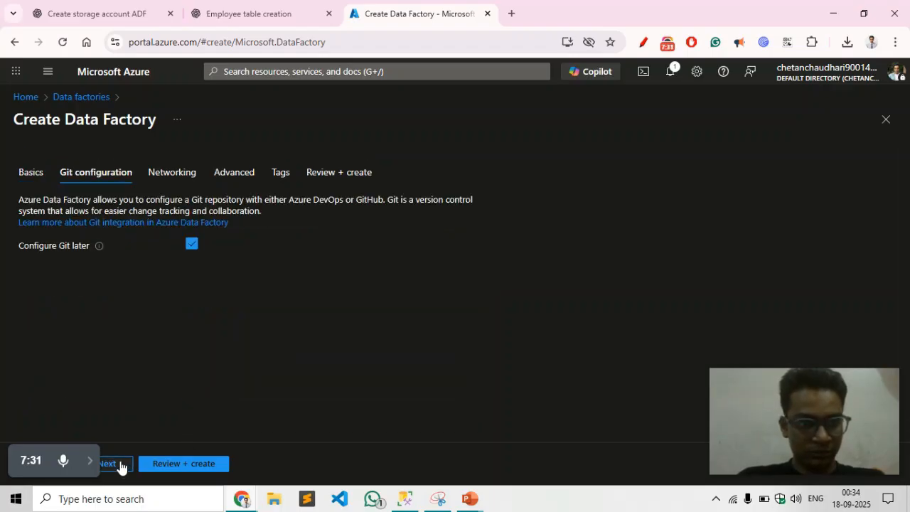
Step: Check the Git repository options, keep Configure Git later enabled and proceed to the networking settings
triple_click(32, 252)
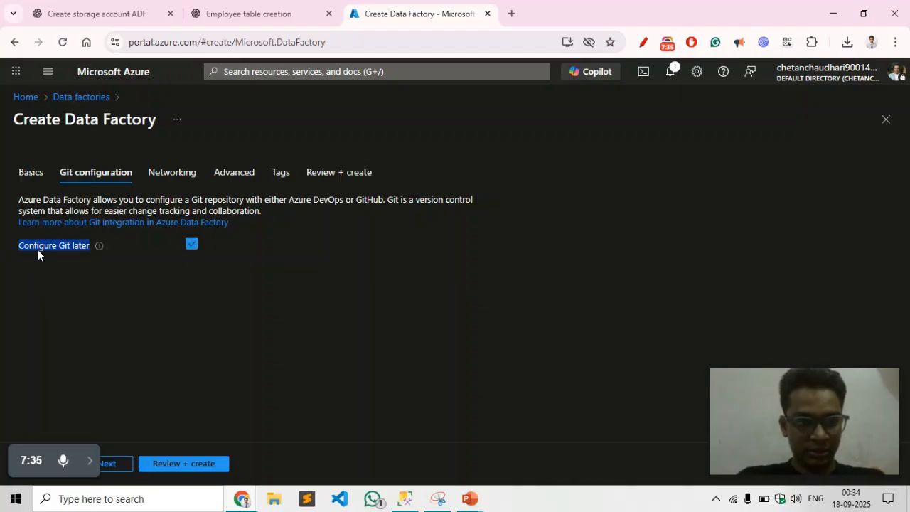
left_click(41, 245)
left_click(41, 245)
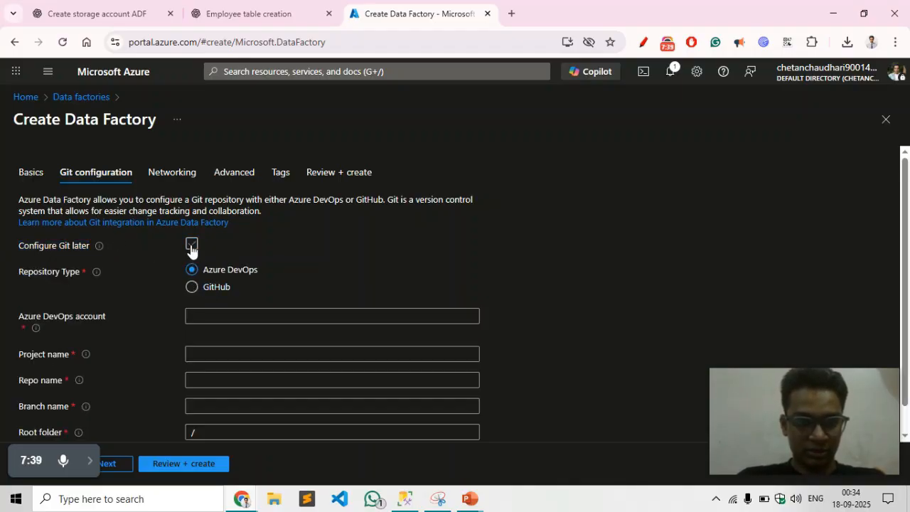
left_click(192, 245)
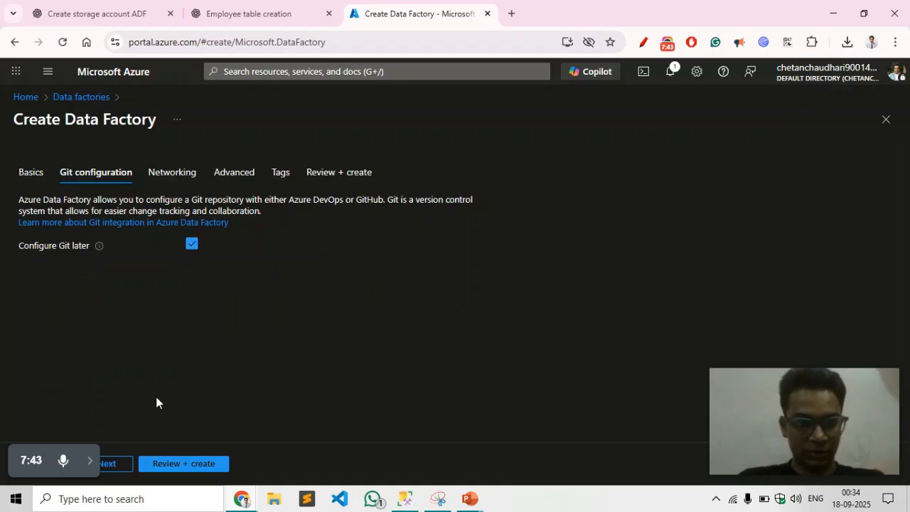
left_click(121, 461)
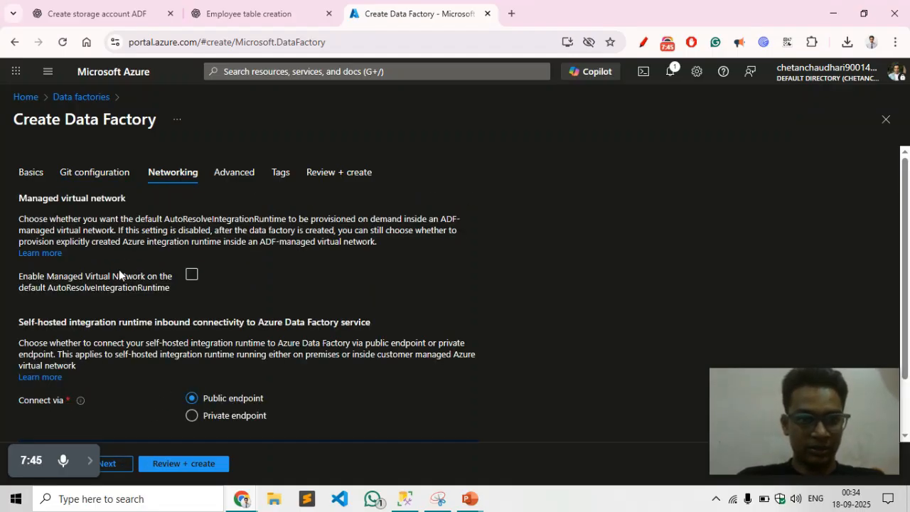
Step: Accept the default public endpoint networking and Microsoft-managed encryption, and proceed to the data factory's tags
scroll(114, 263, "down", 1)
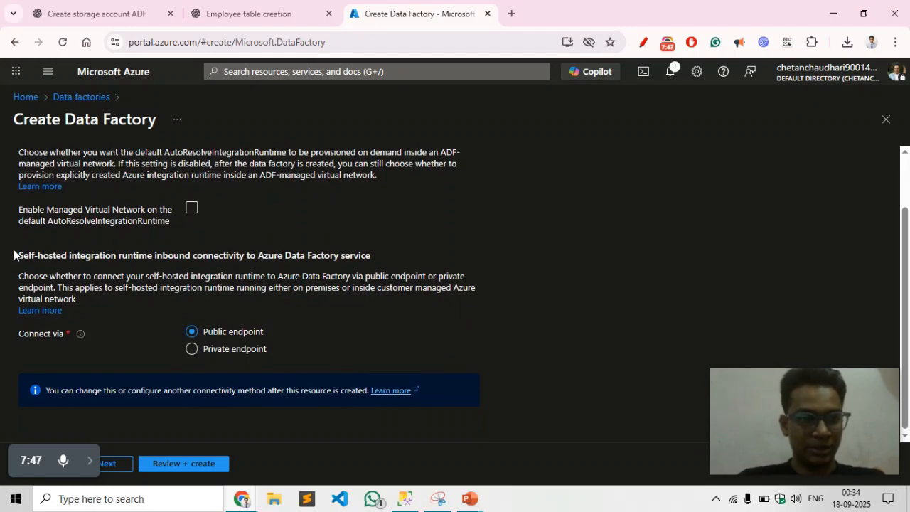
scroll(14, 256, "up", 1)
left_click(114, 463)
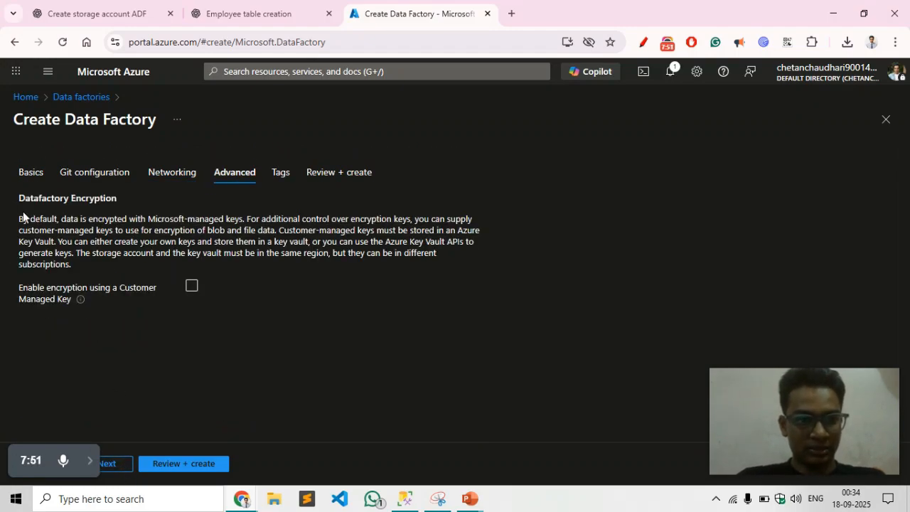
left_click_drag(25, 225, 110, 255)
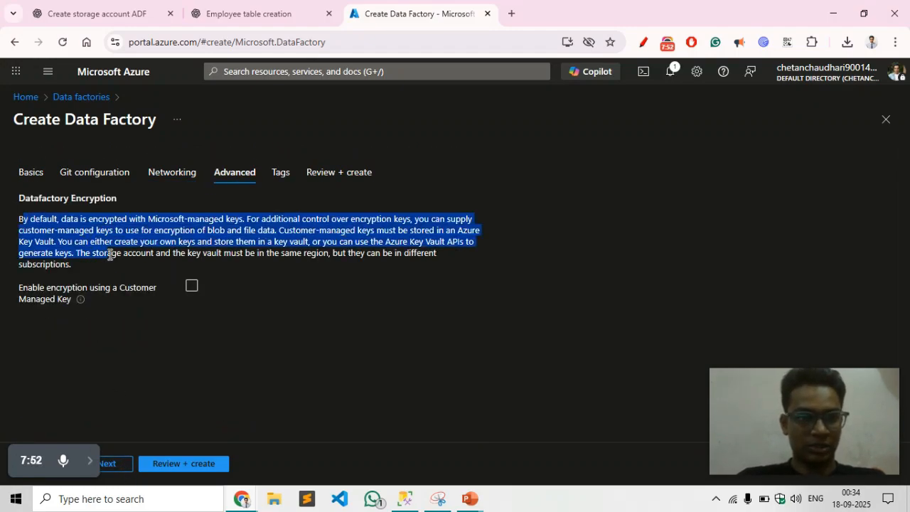
left_click(116, 464)
Step: Add two tags named adf and storage to the data factory, leaving their values empty
left_click(69, 286)
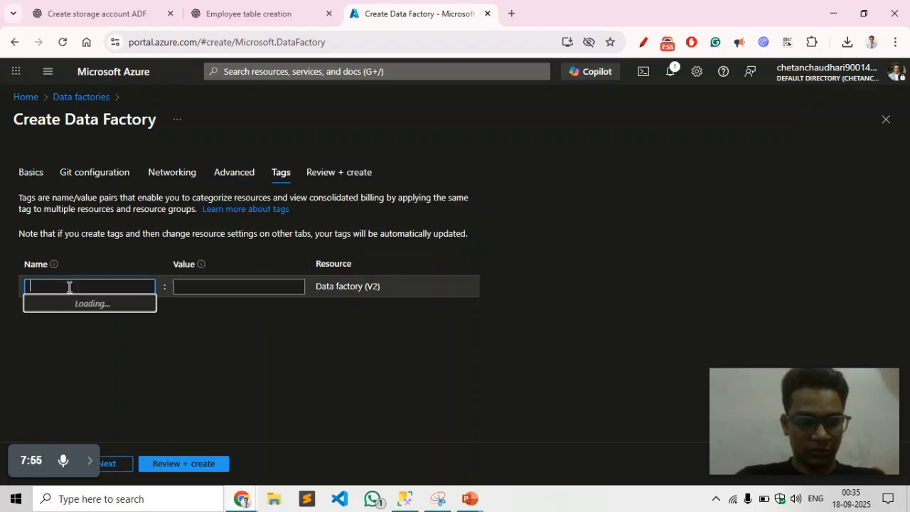
type("adf")
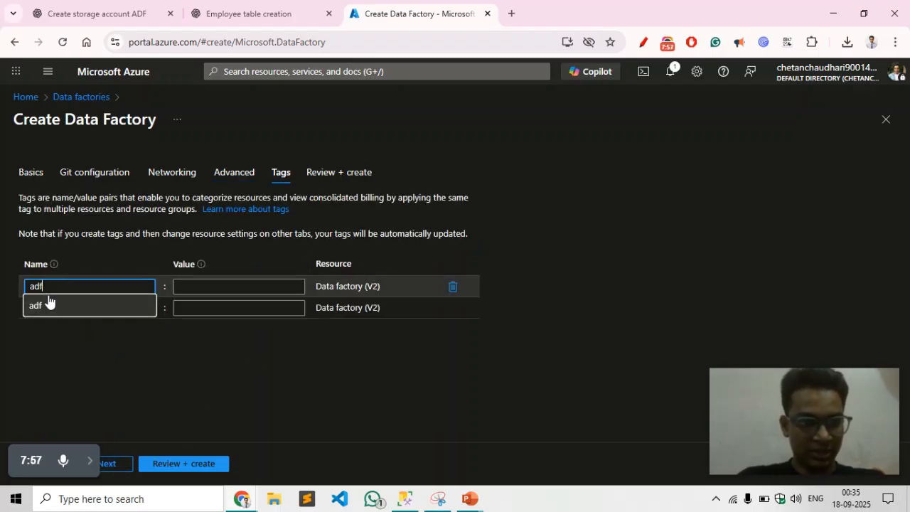
left_click(69, 311)
left_click(70, 311)
type("st")
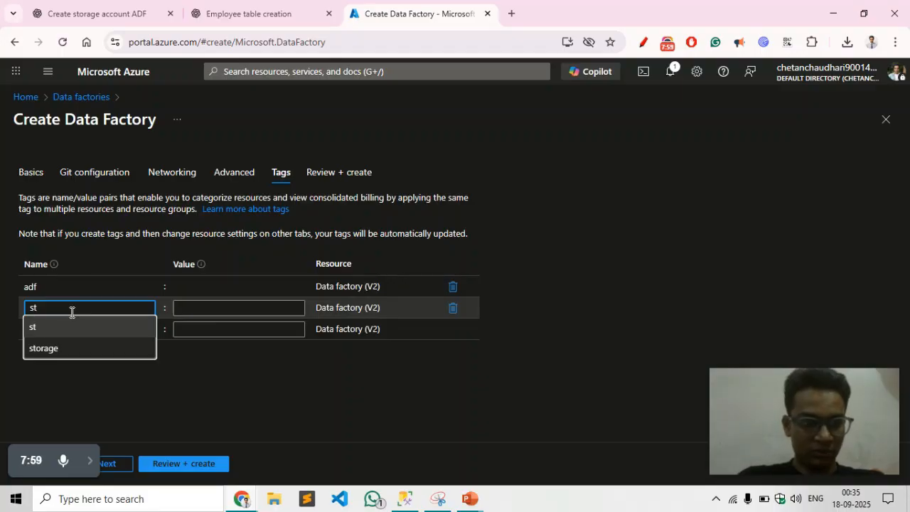
left_click(74, 348)
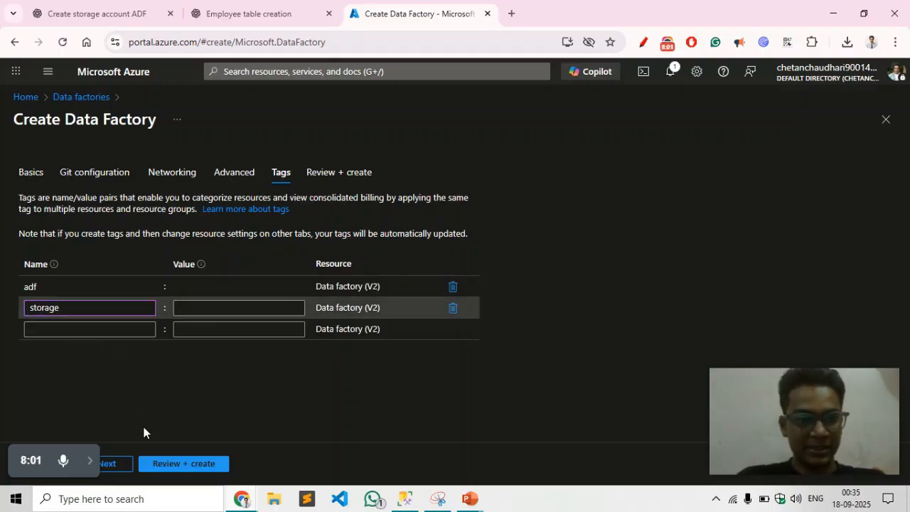
Step: Review the data factory's configuration summary and create the data factory
left_click(122, 463)
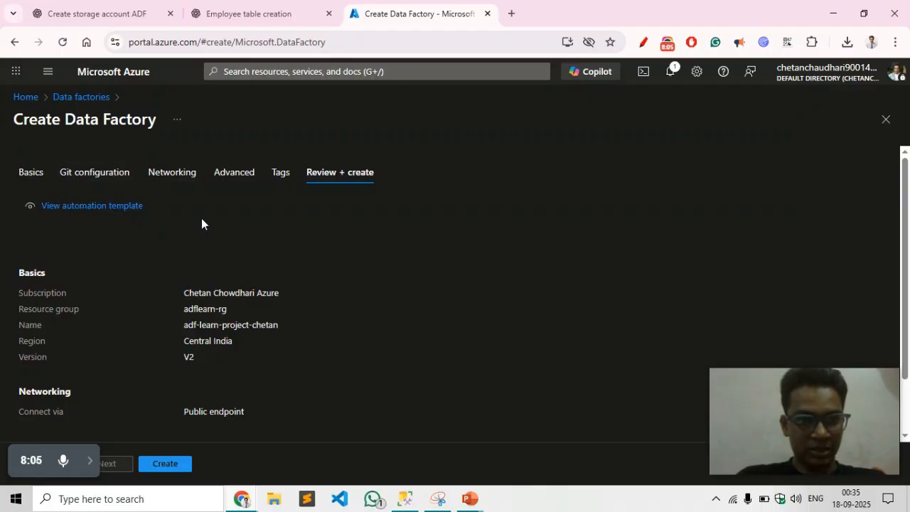
scroll(210, 221, "down", 2)
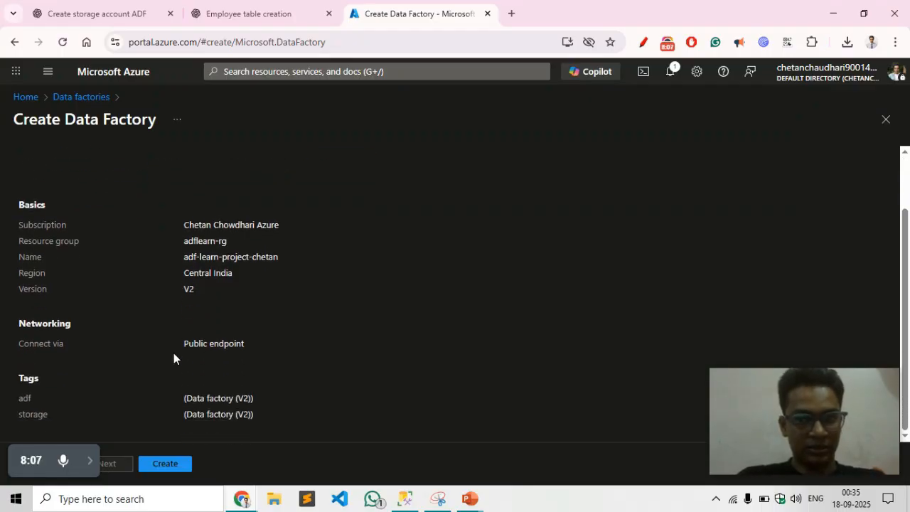
left_click(170, 463)
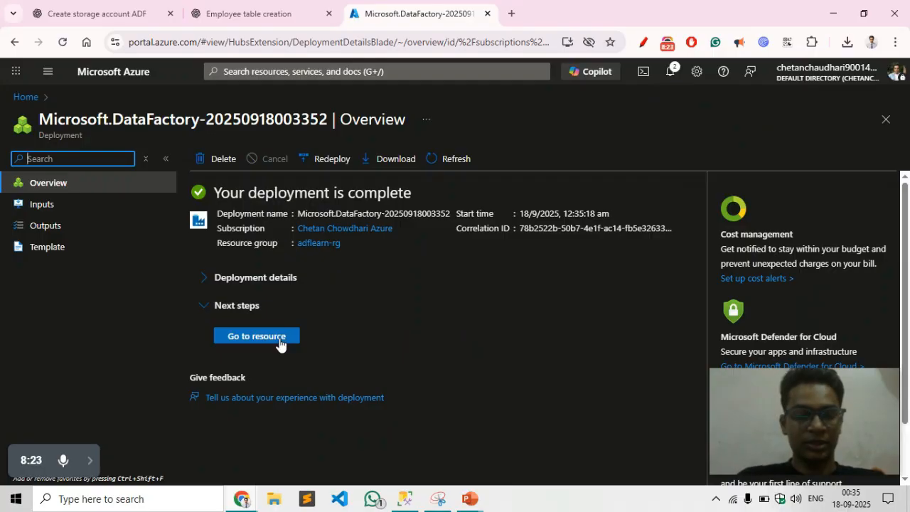
Step: Go to the adflearn-rg resource group, refresh its resource list and open the new data factory
left_click(279, 340)
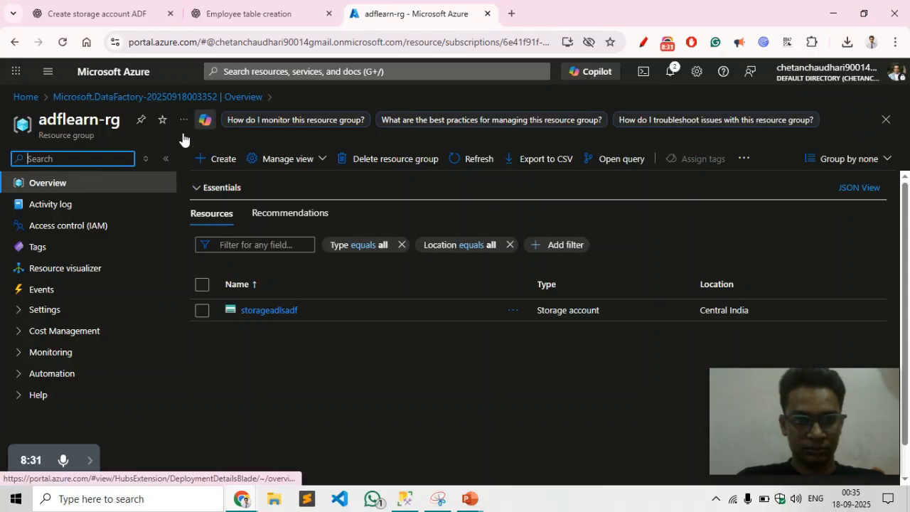
left_click(458, 159)
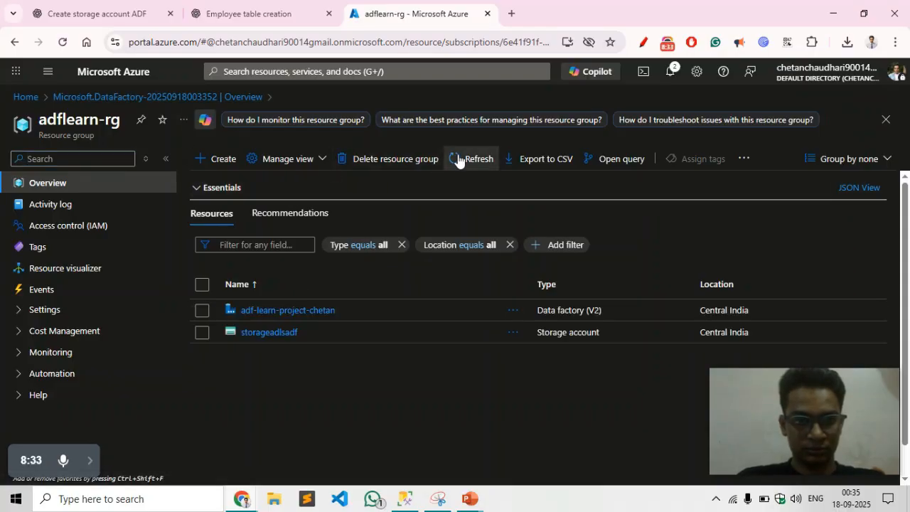
left_click(281, 310)
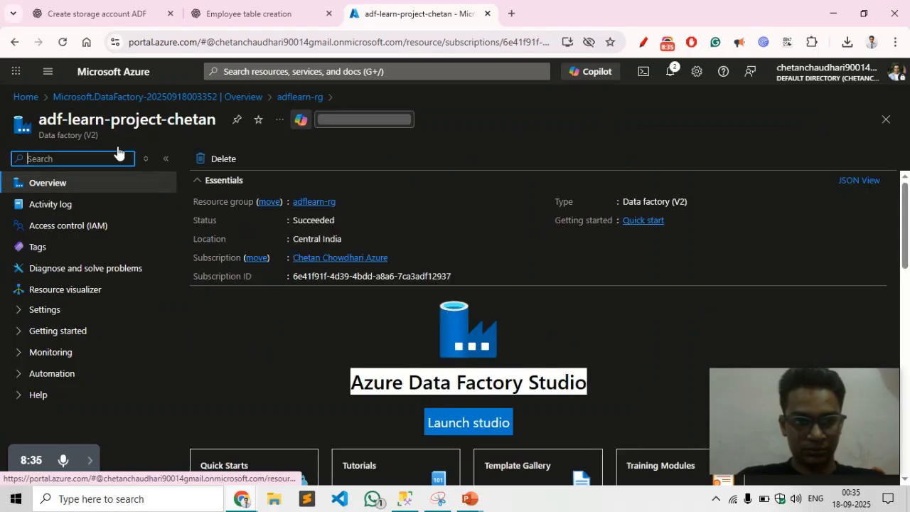
left_click_drag(38, 122, 214, 115)
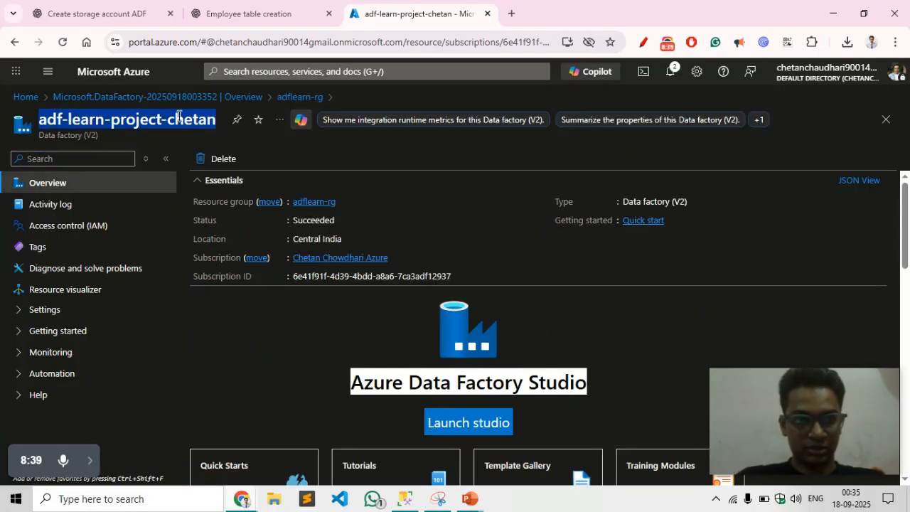
Step: Launch Azure Data Factory Studio for the new data factory
left_click(495, 423)
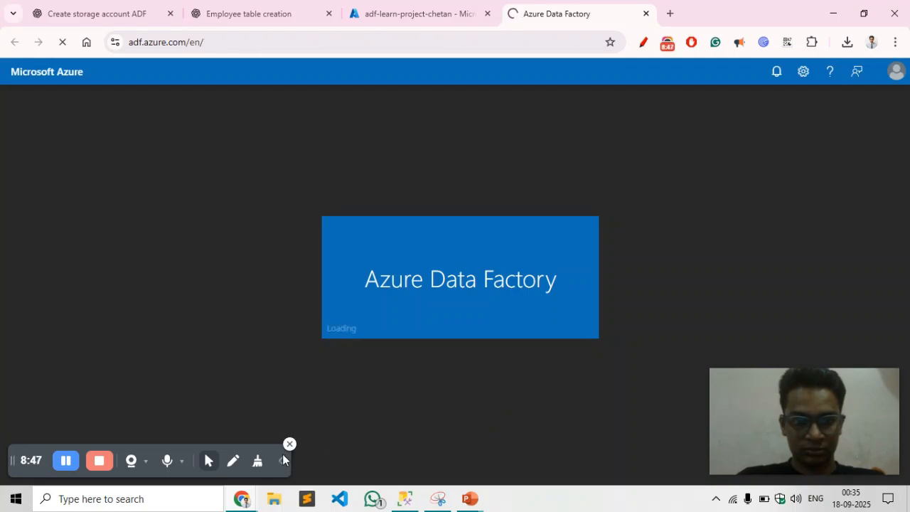
left_click(282, 460)
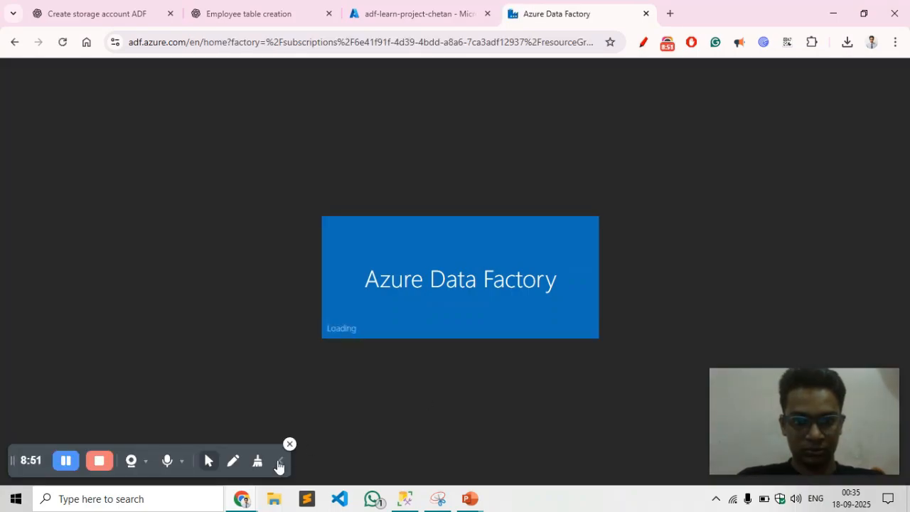
left_click(279, 460)
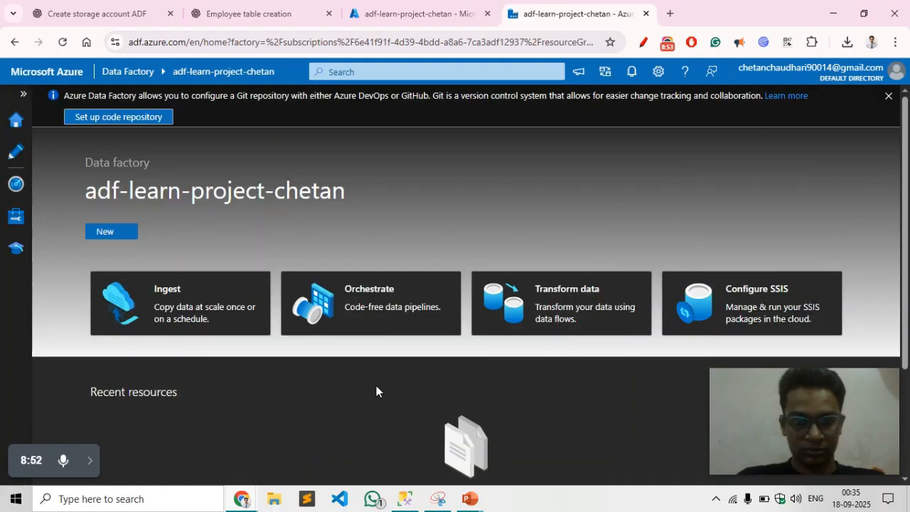
scroll(375, 343, "down", 3)
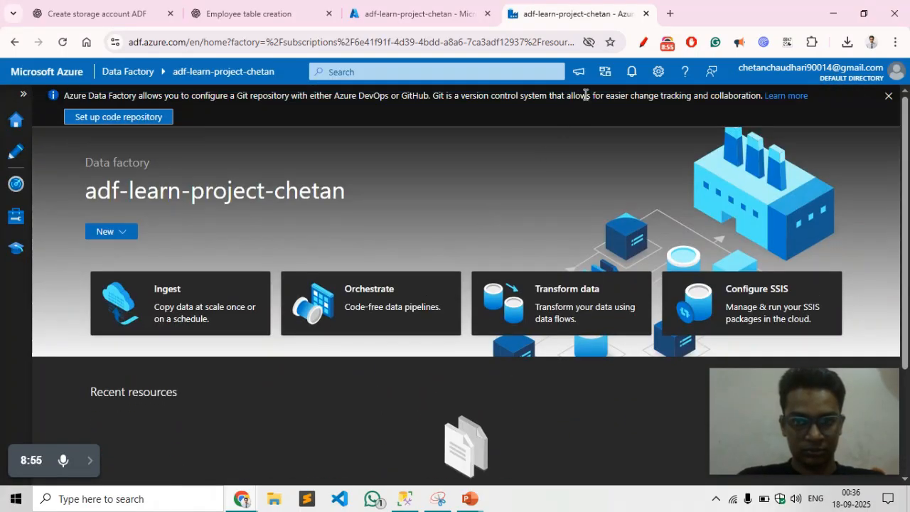
Step: Switch the studio's theme to Azure and apply the settings
left_click(657, 71)
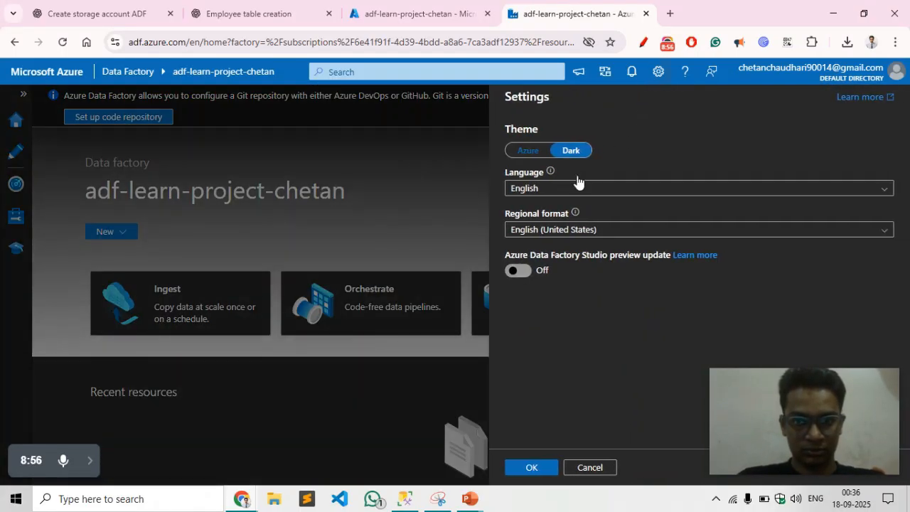
left_click(535, 151)
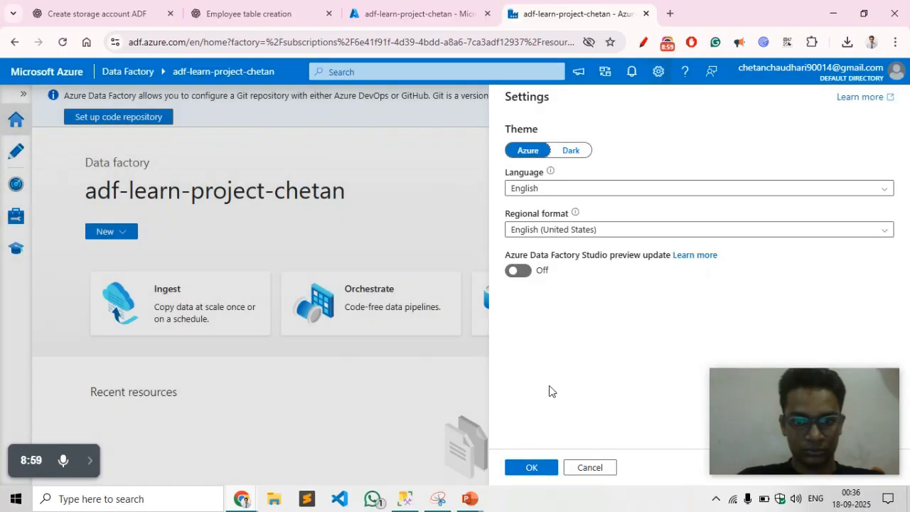
left_click(533, 467)
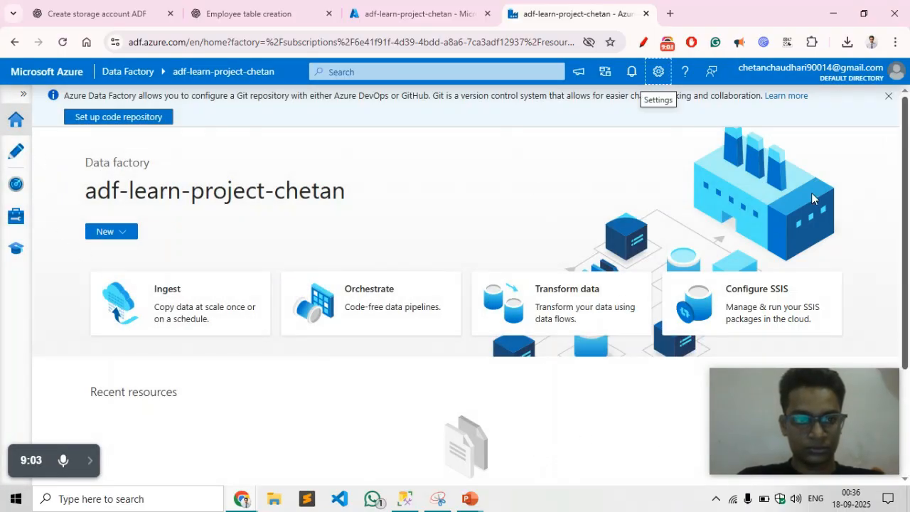
Step: View the pipeline runs monitor, then open the authoring workspace and show the creation options for pipelines
left_click(15, 181)
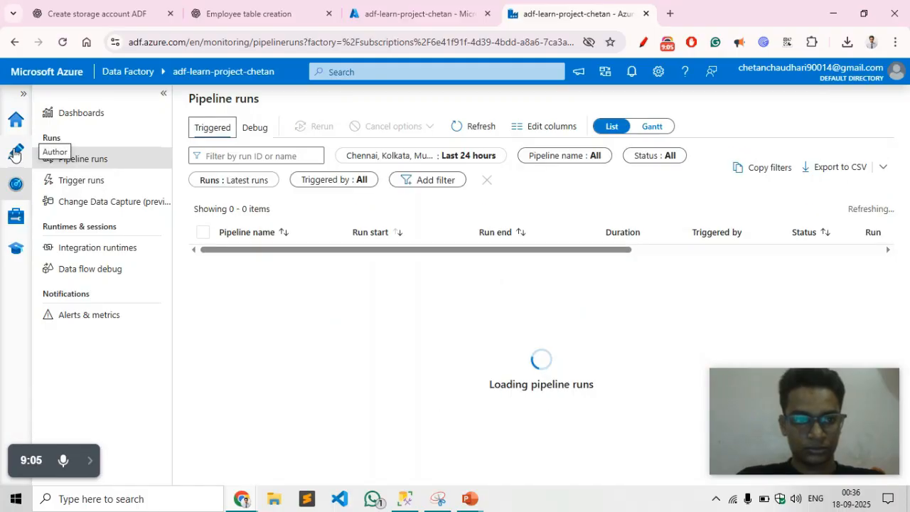
left_click(17, 153)
left_click(209, 173)
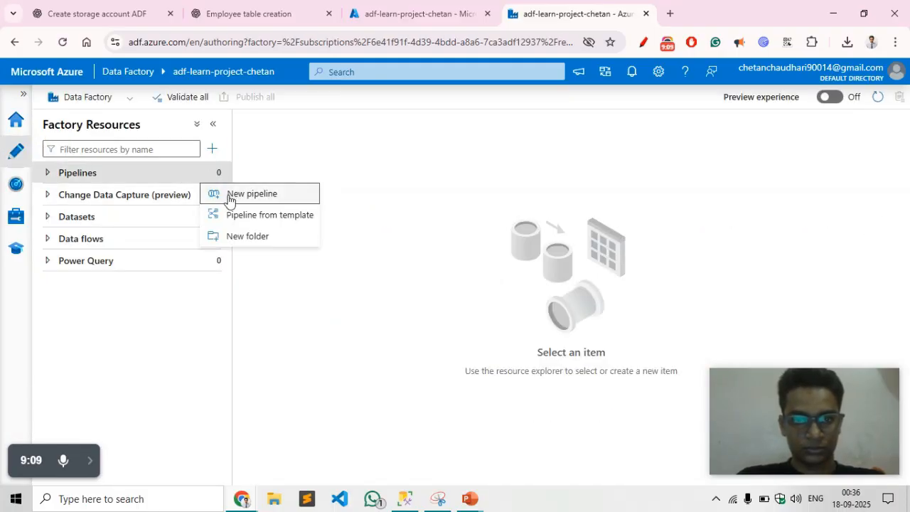
Step: Return to the Azure portal and open the adflearn-rg resource group from the list of resource groups
left_click(426, 12)
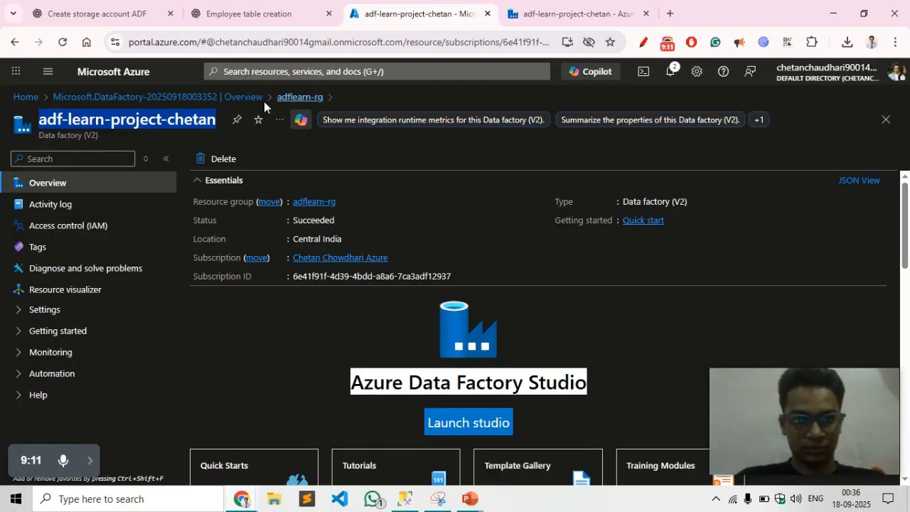
left_click(114, 71)
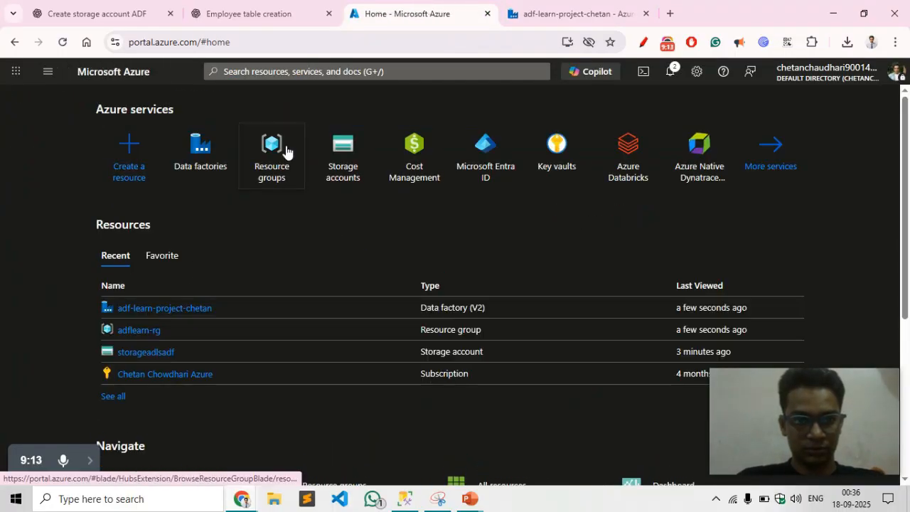
left_click(283, 151)
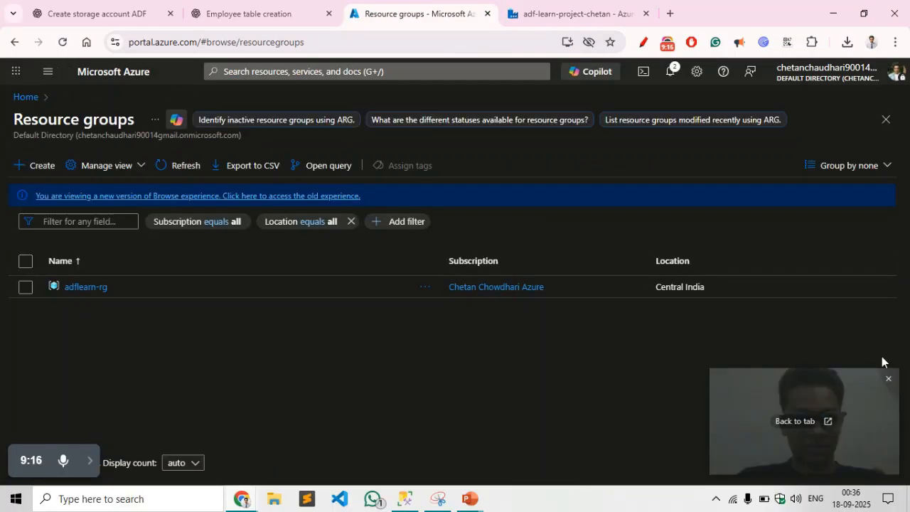
left_click(100, 288)
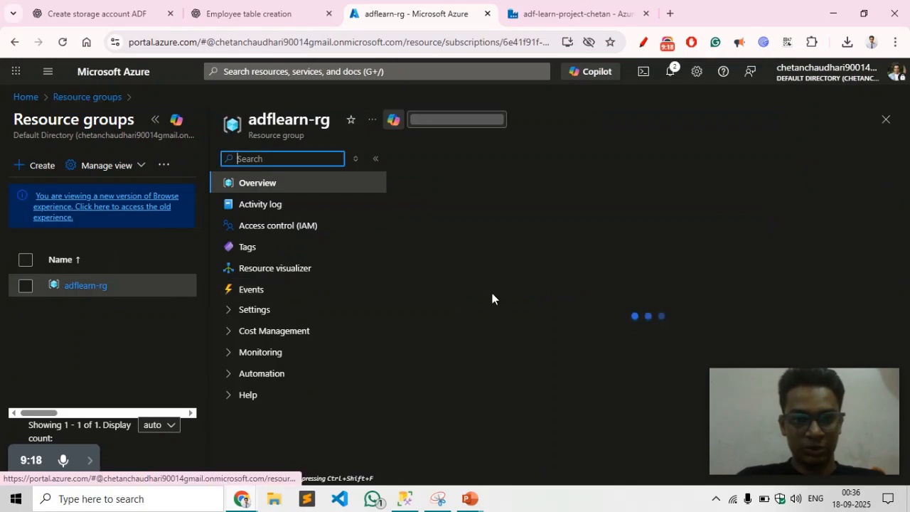